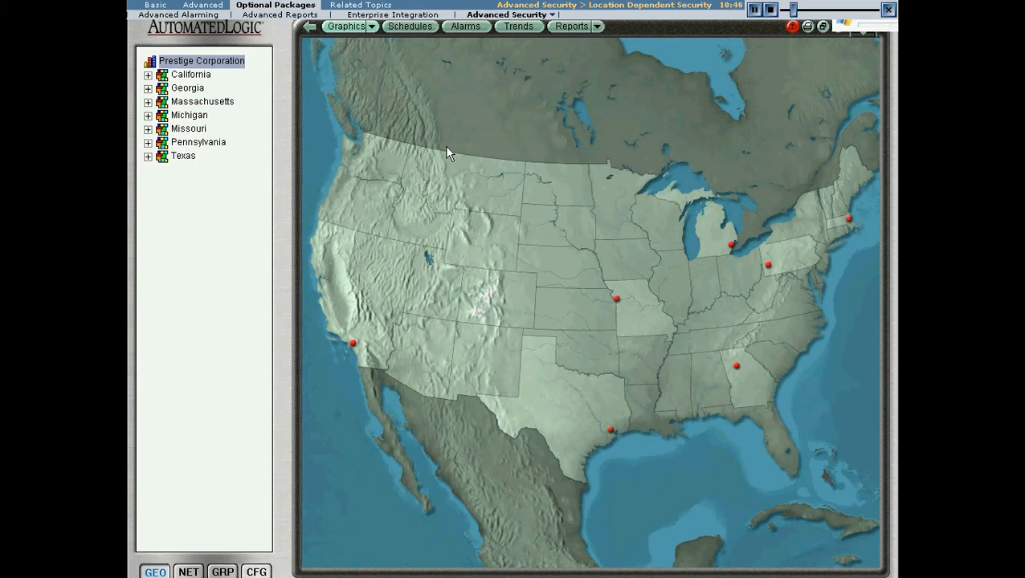
Step: Change the system's security policy to Location-dependent in the System Settings security options and confirm the change
click(260, 571)
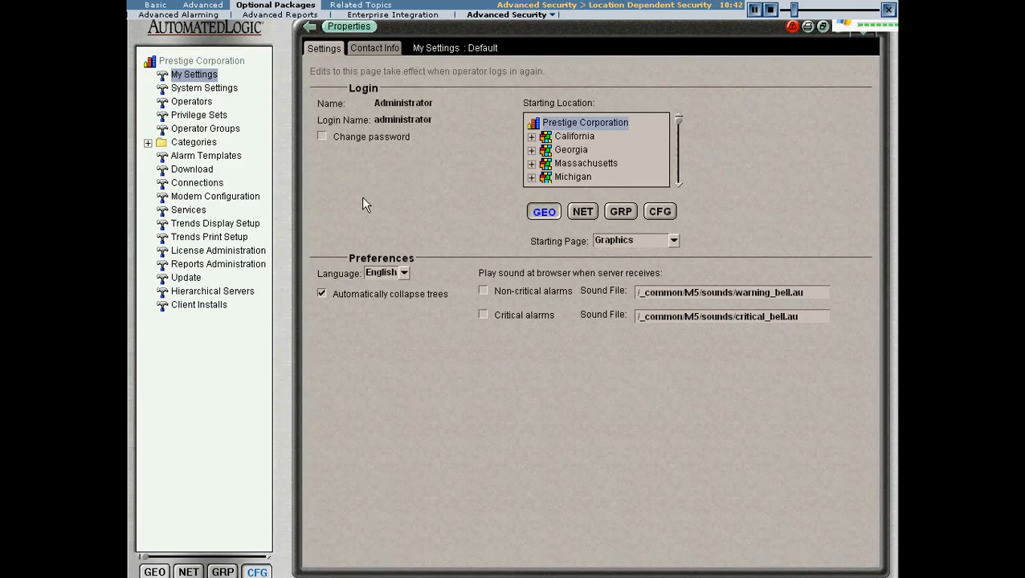
click(204, 88)
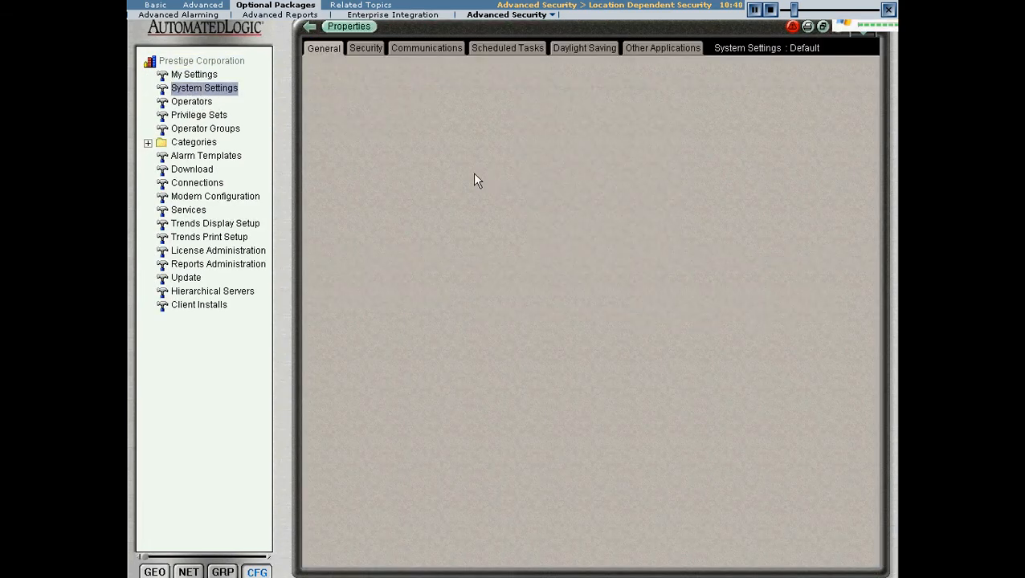
click(363, 46)
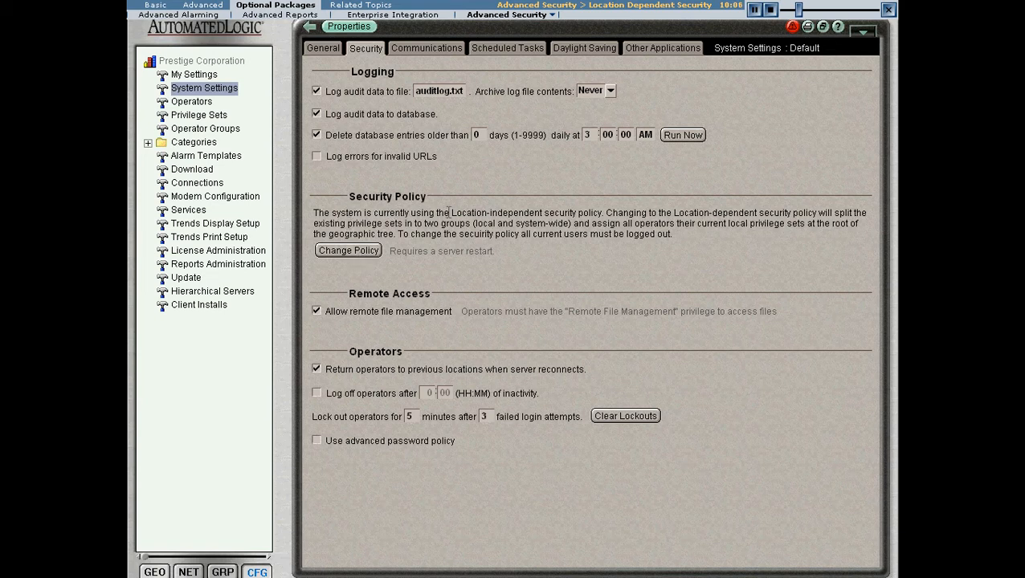
drag(452, 213, 544, 212)
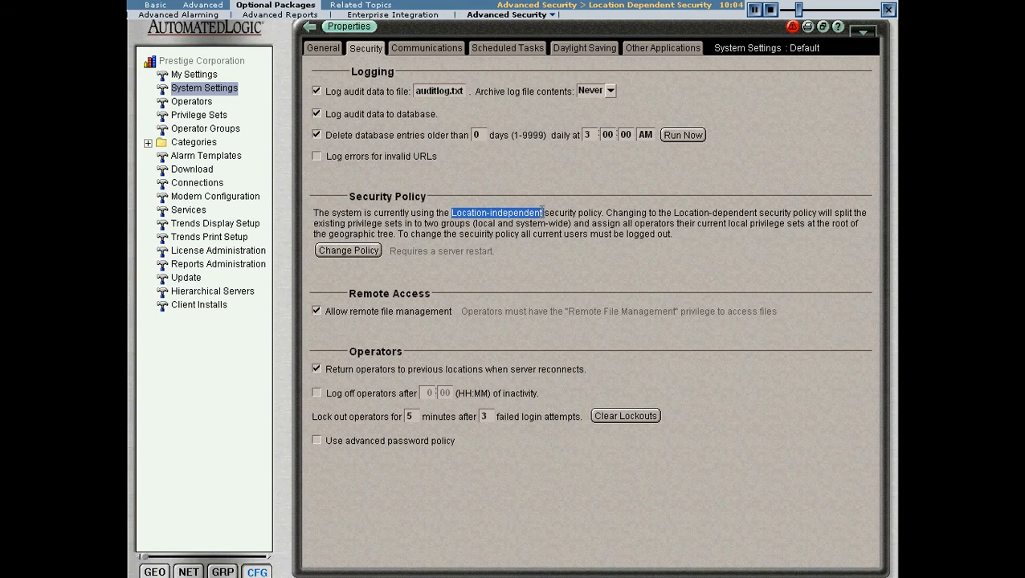
click(463, 262)
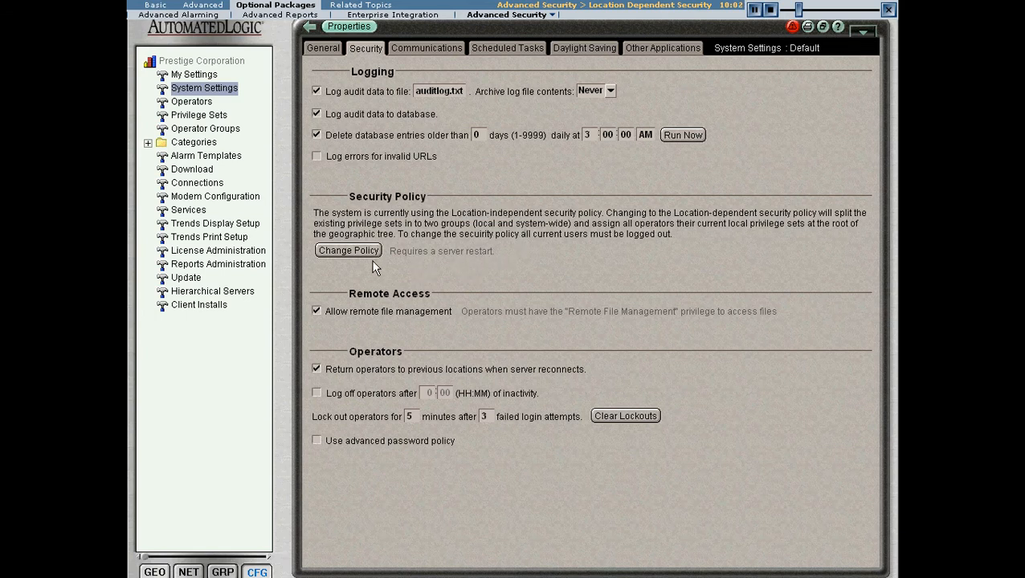
click(354, 249)
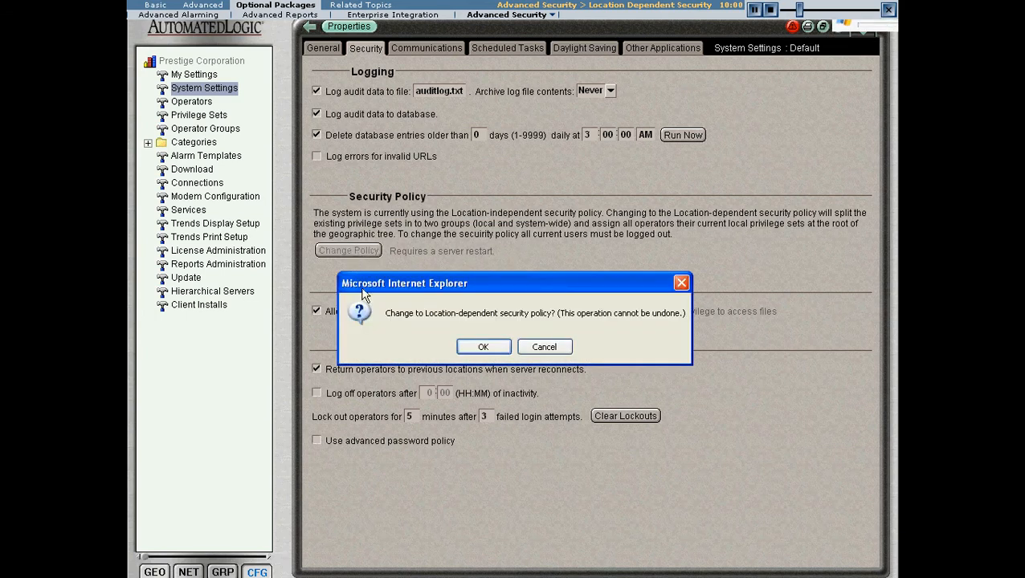
click(482, 347)
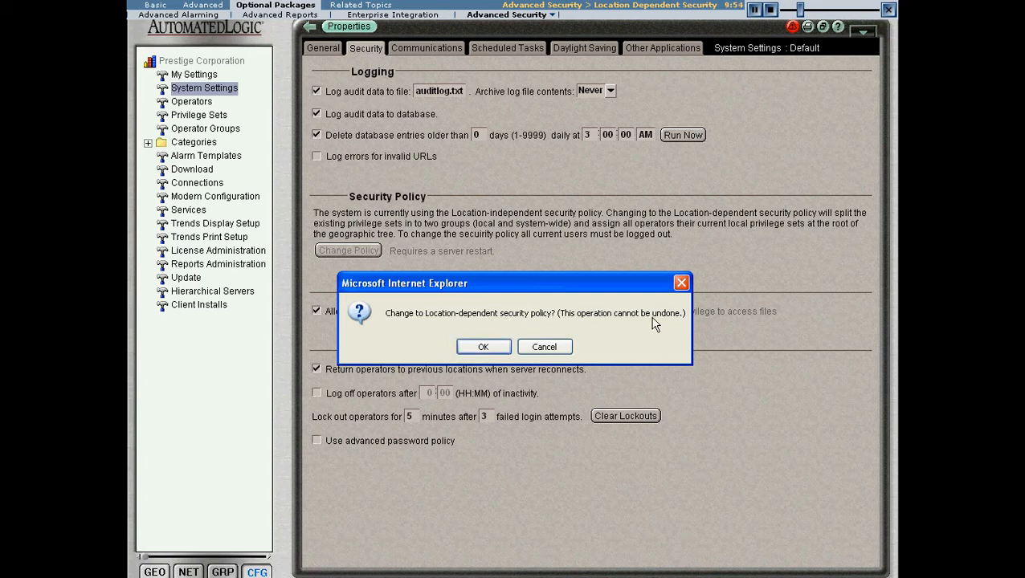
click(483, 353)
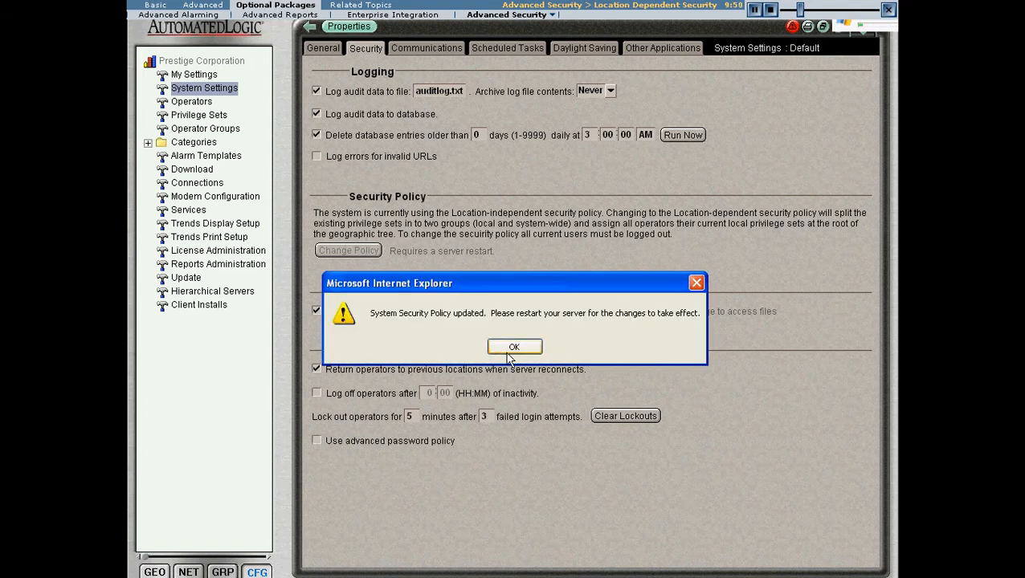
click(501, 352)
Step: Switch to the WebCTRL Server window to restart the server, and check the active security policy in System Settings
key(alt+Tab)
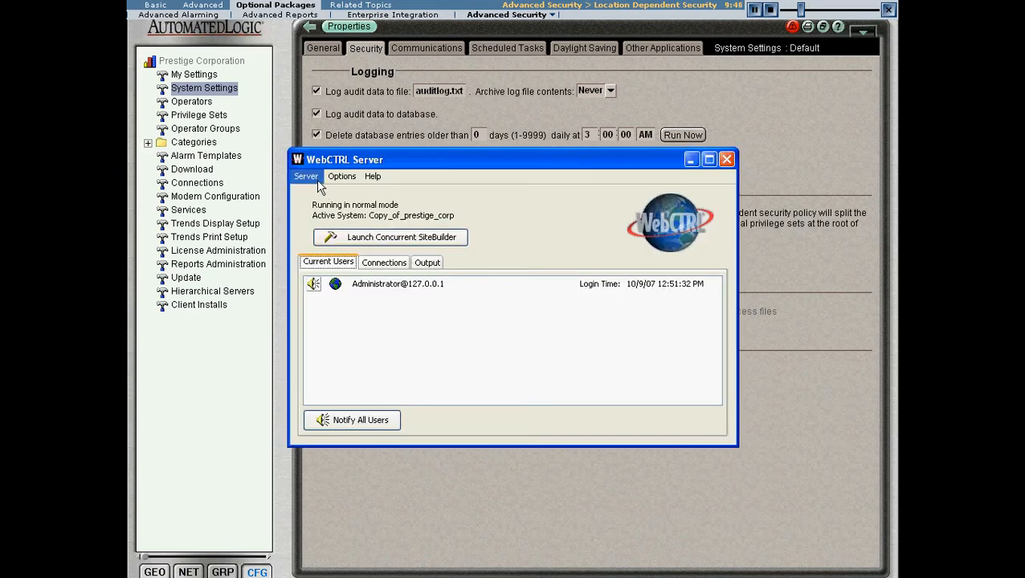
click(318, 180)
mouse_move(398, 192)
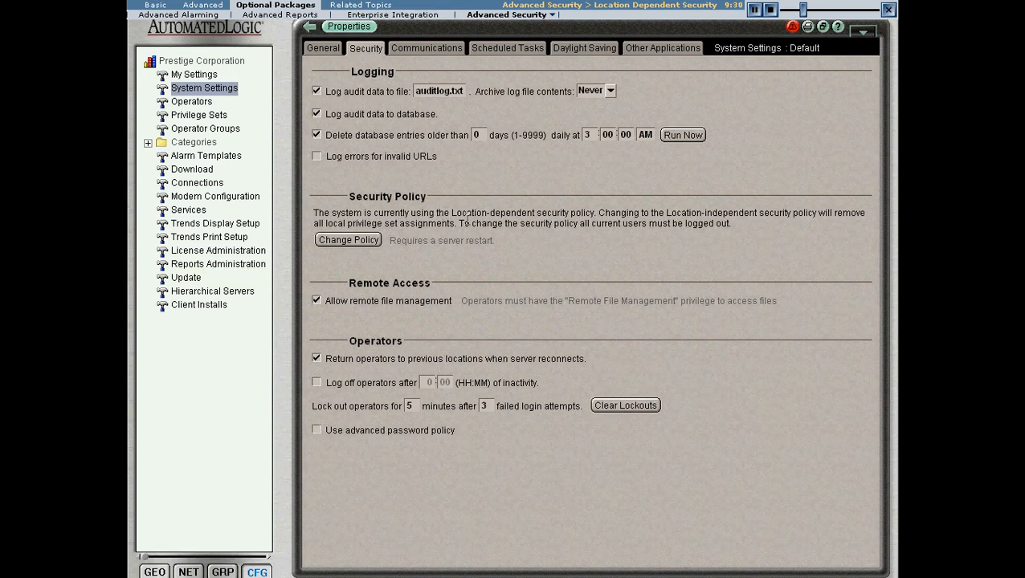
drag(596, 213, 452, 213)
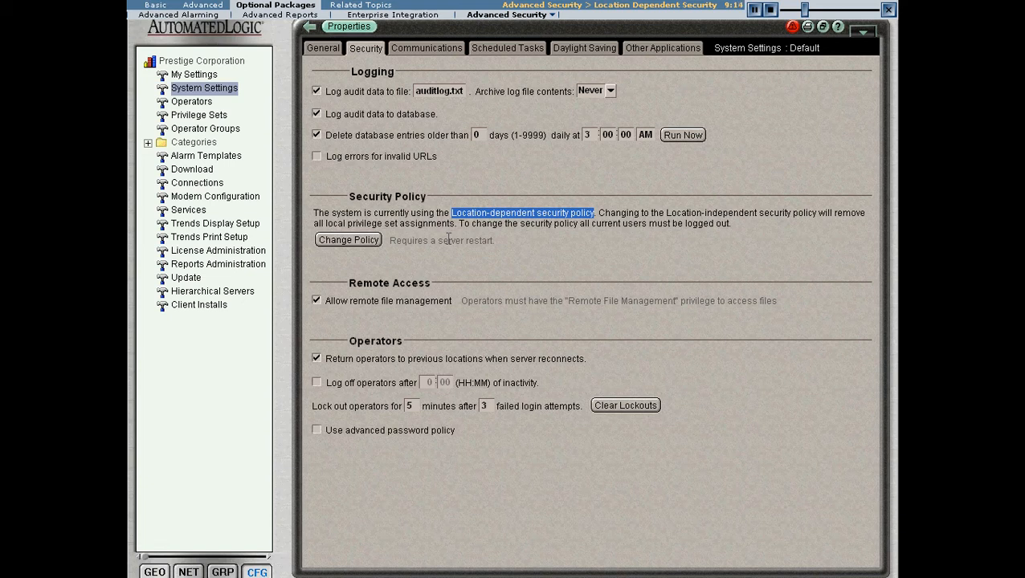
Step: Examine the privilege sets, comparing the system-wide and local versions of the Architect set
click(200, 116)
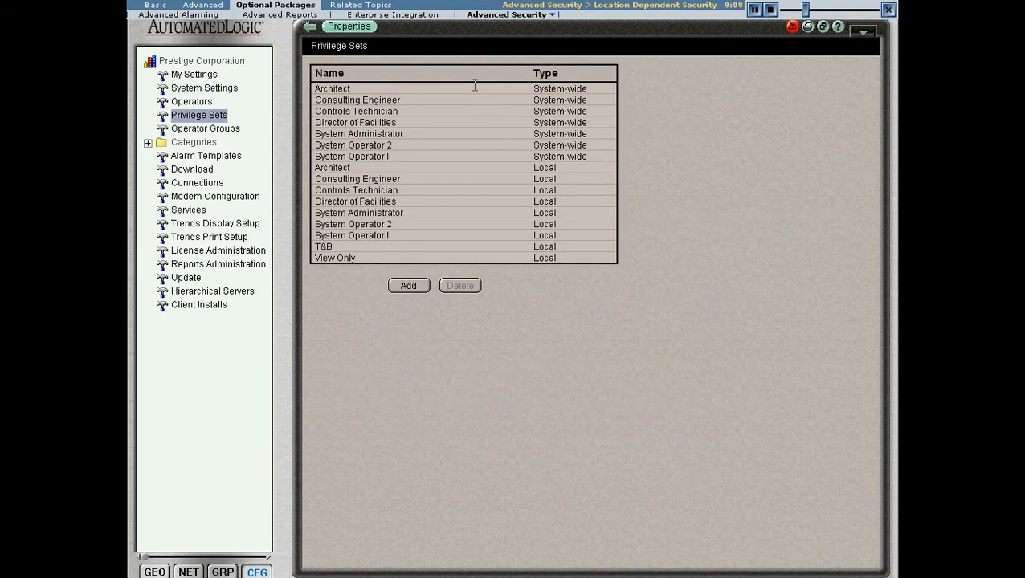
click(469, 88)
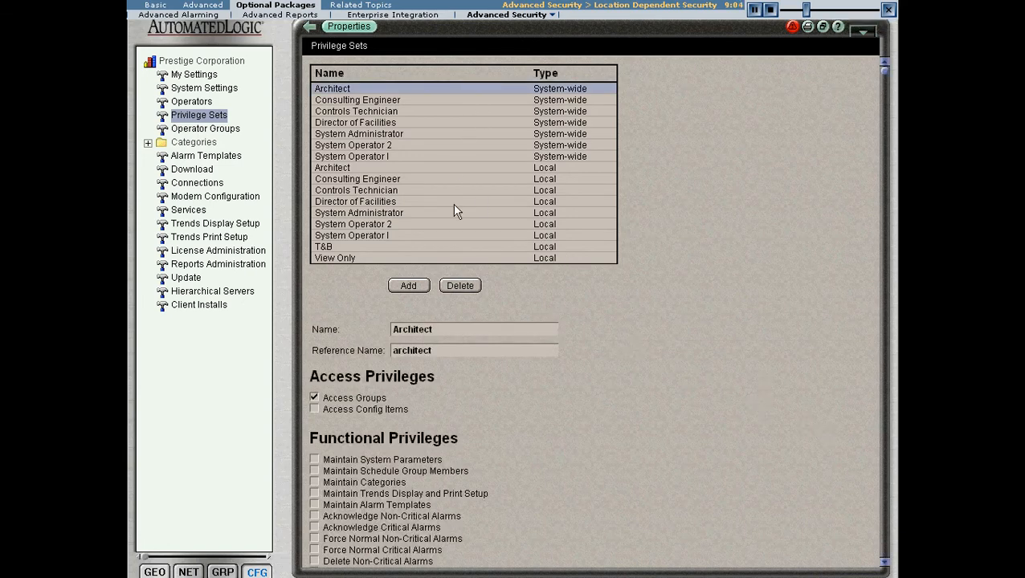
click(446, 170)
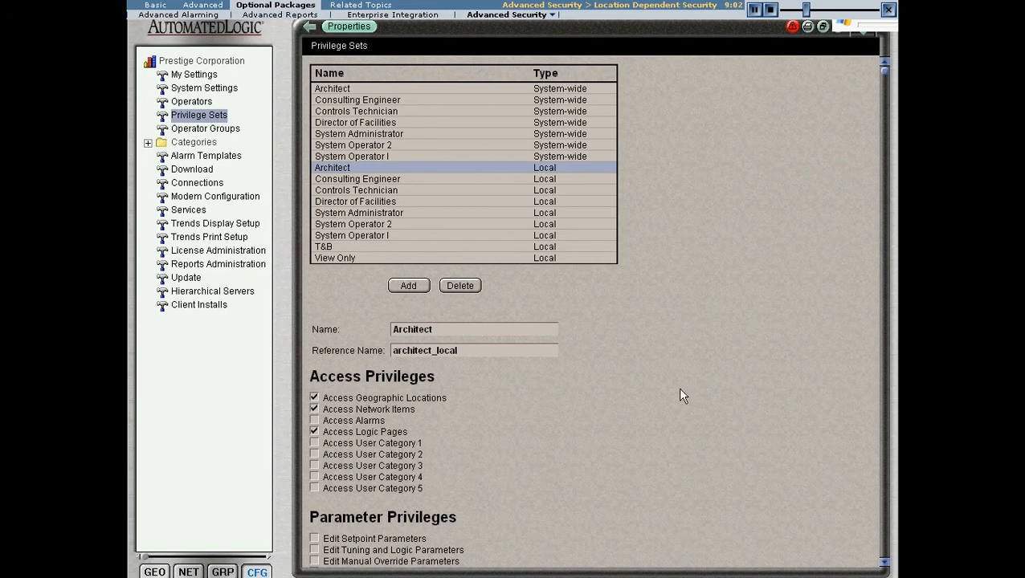
click(885, 564)
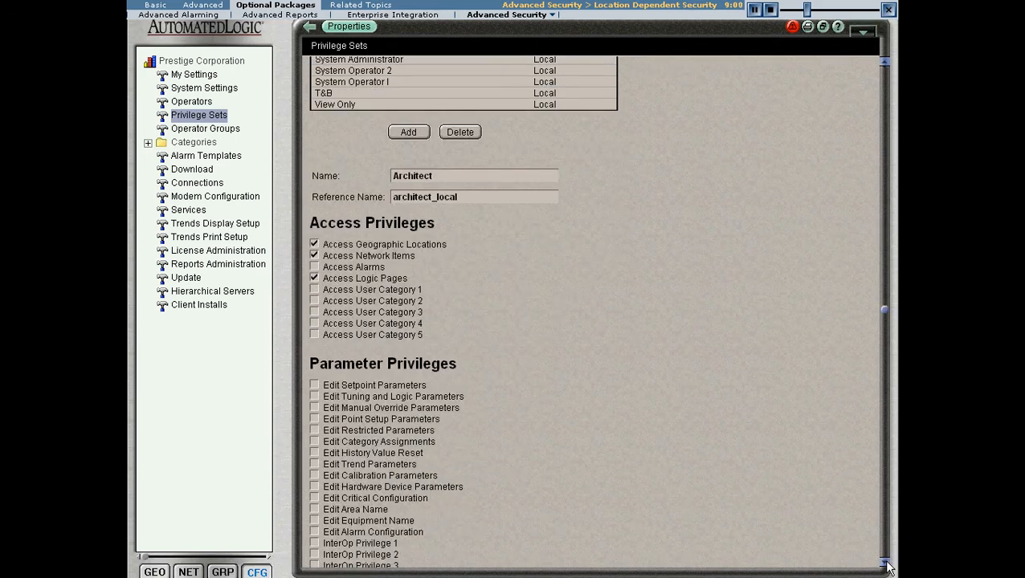
click(885, 564)
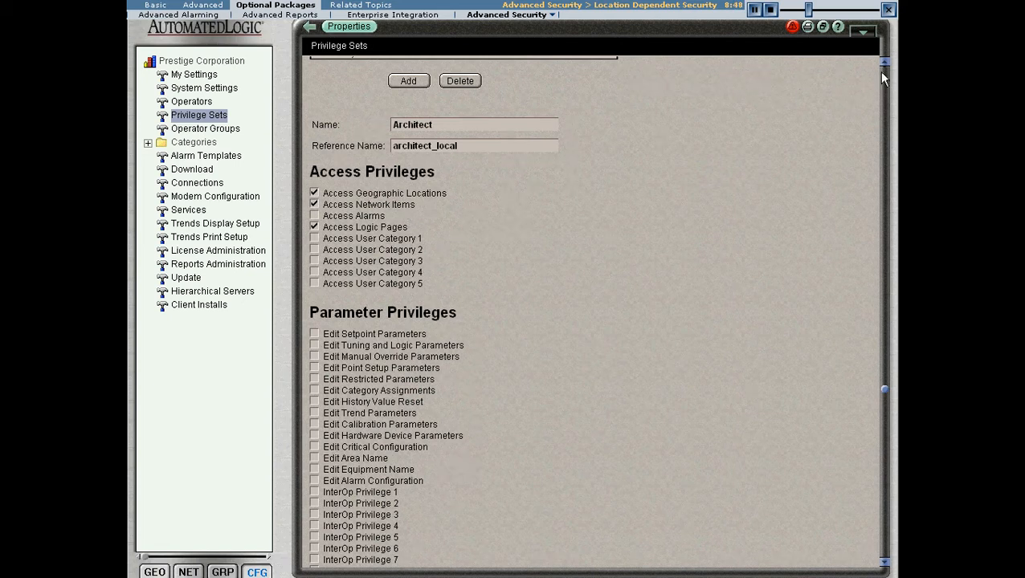
scroll(882, 72, down, 2)
scroll(882, 74, up, 10)
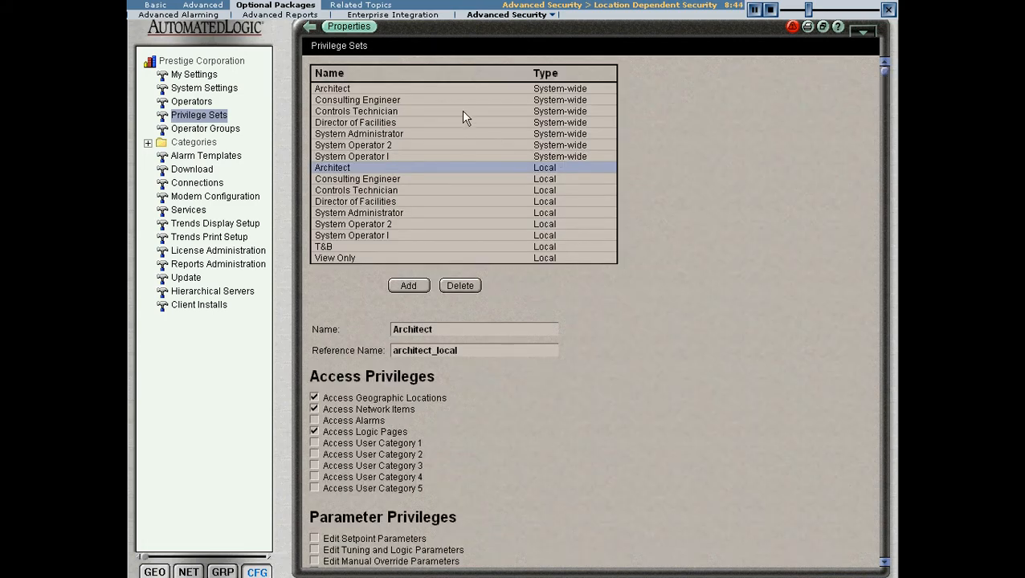
click(459, 88)
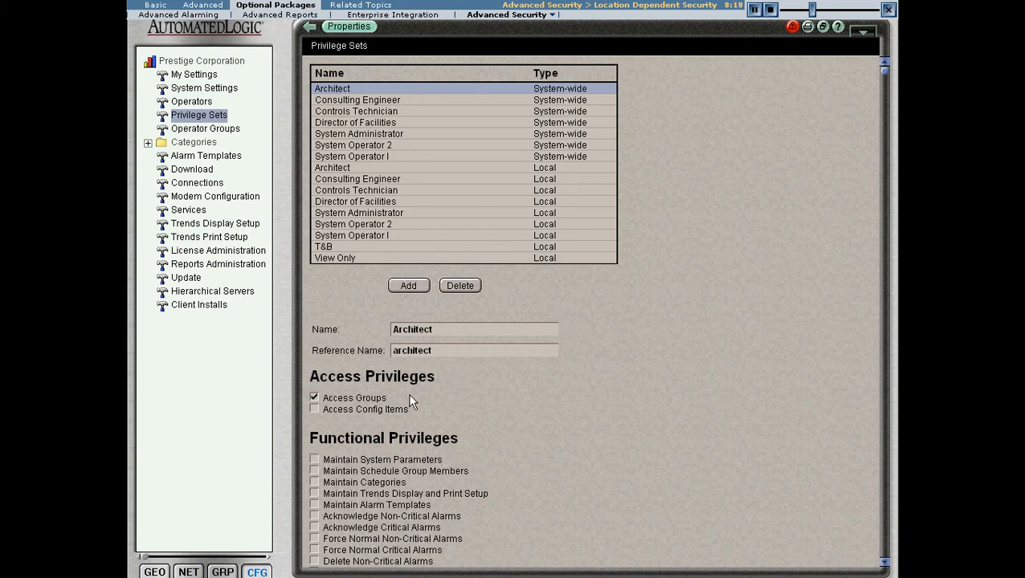
Step: Review the privilege sets assigned to each operator and group at the Prestige Corporation level of the geographic tree
click(166, 571)
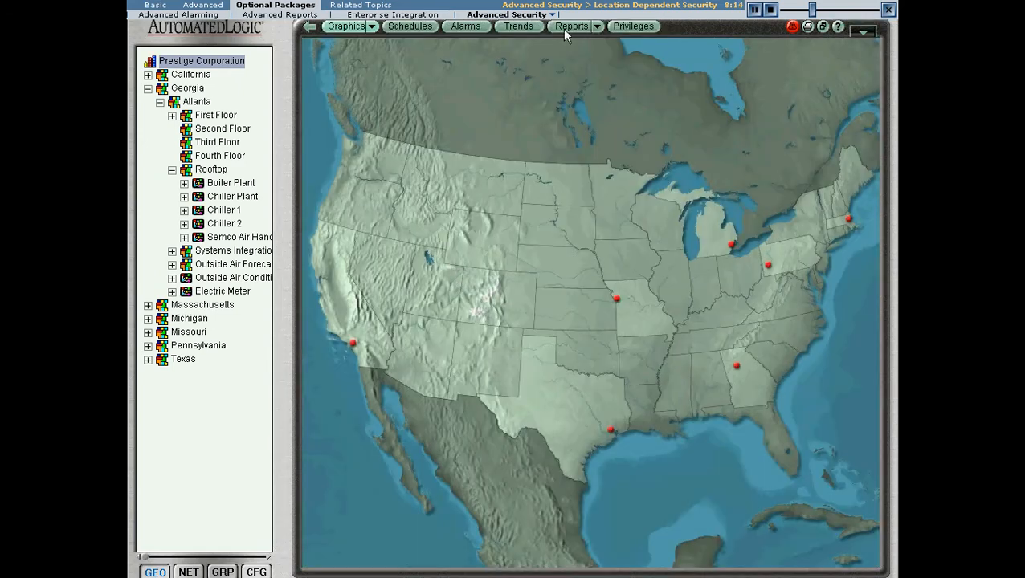
click(640, 27)
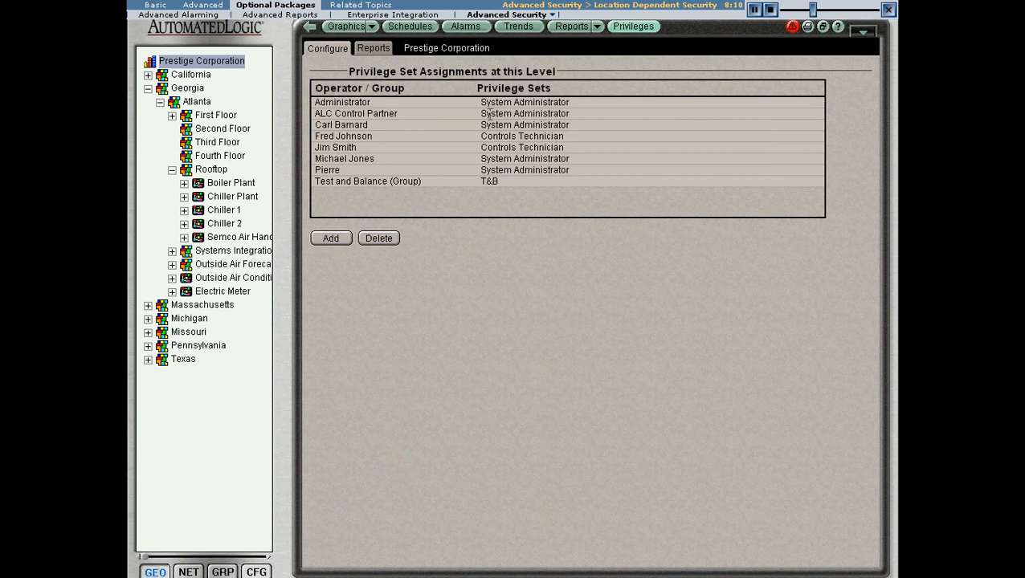
click(373, 103)
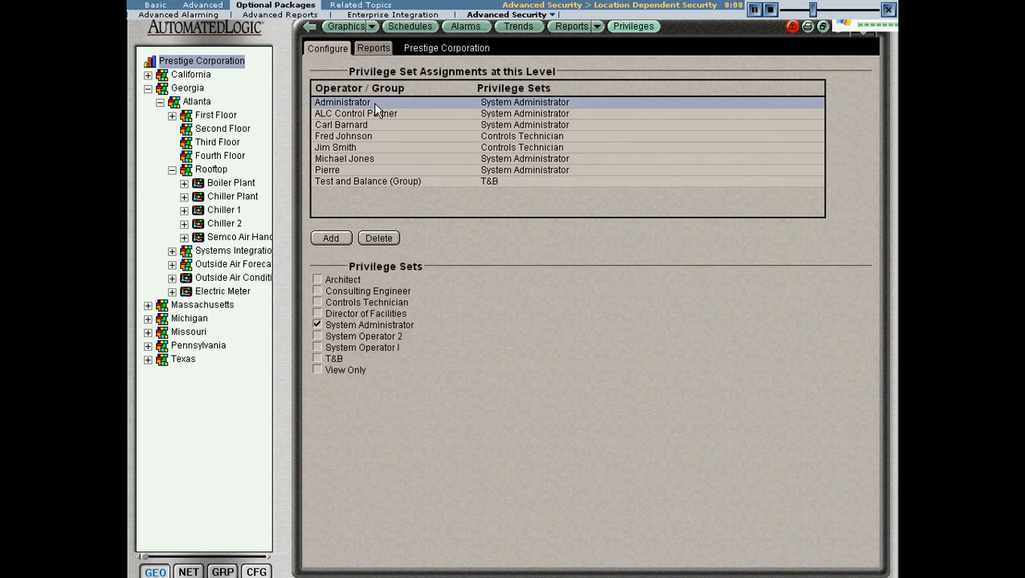
click(374, 115)
click(375, 125)
click(375, 136)
click(375, 147)
click(375, 158)
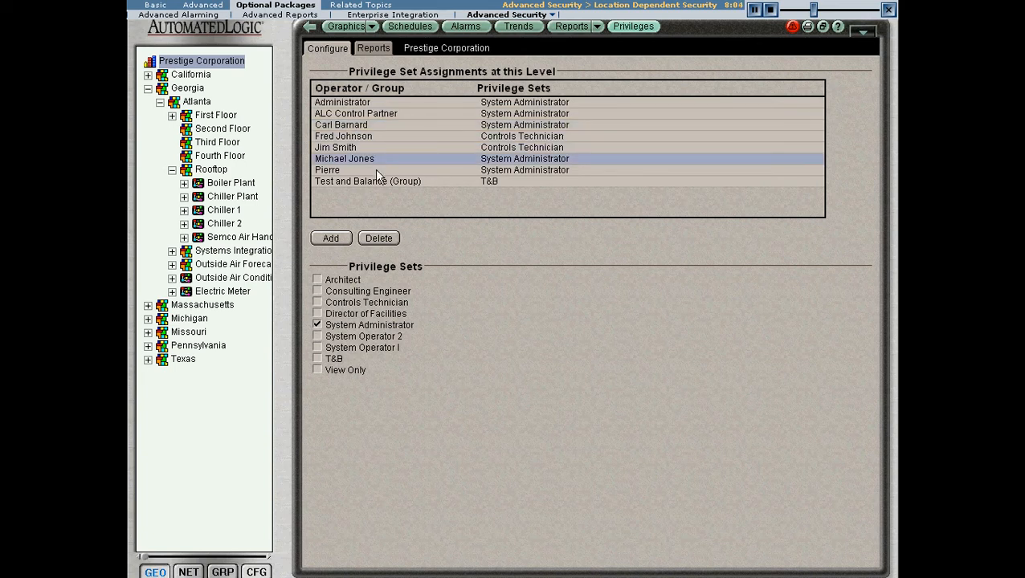
click(375, 170)
click(376, 181)
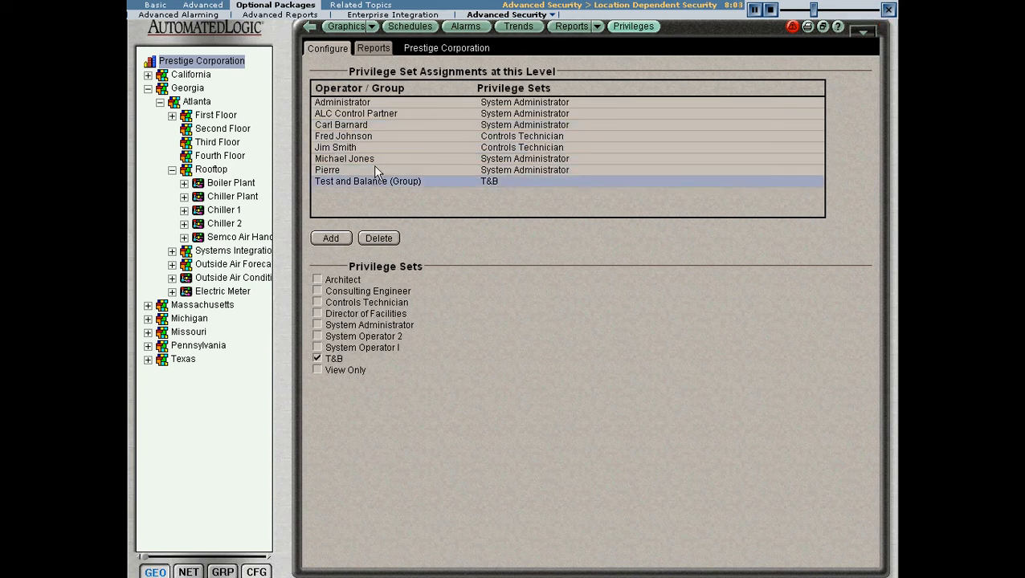
click(376, 105)
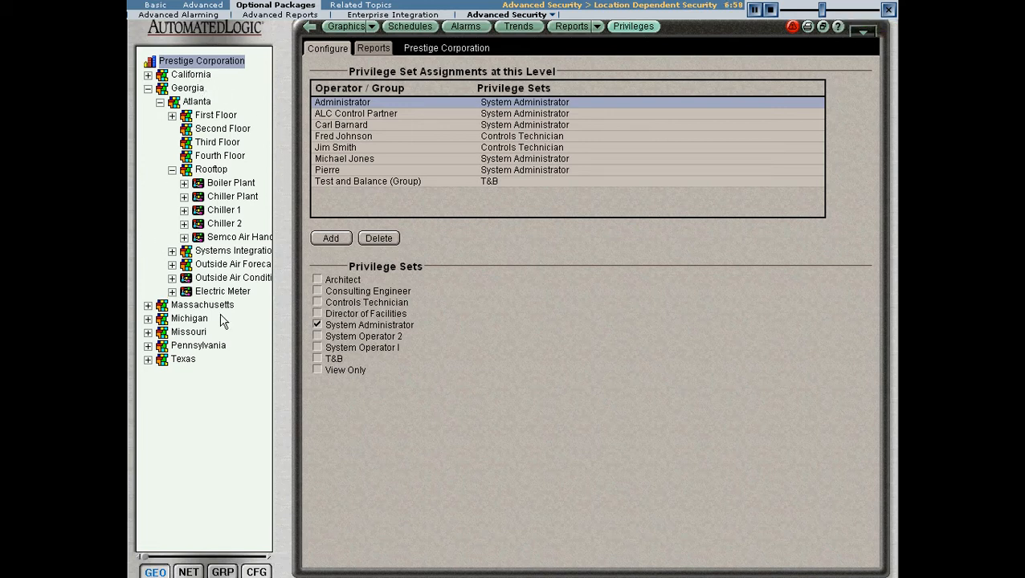
Step: Show the inherited privilege assignments for Atlanta's Rooftop and stop the area from inheriting security privileges from above
click(219, 174)
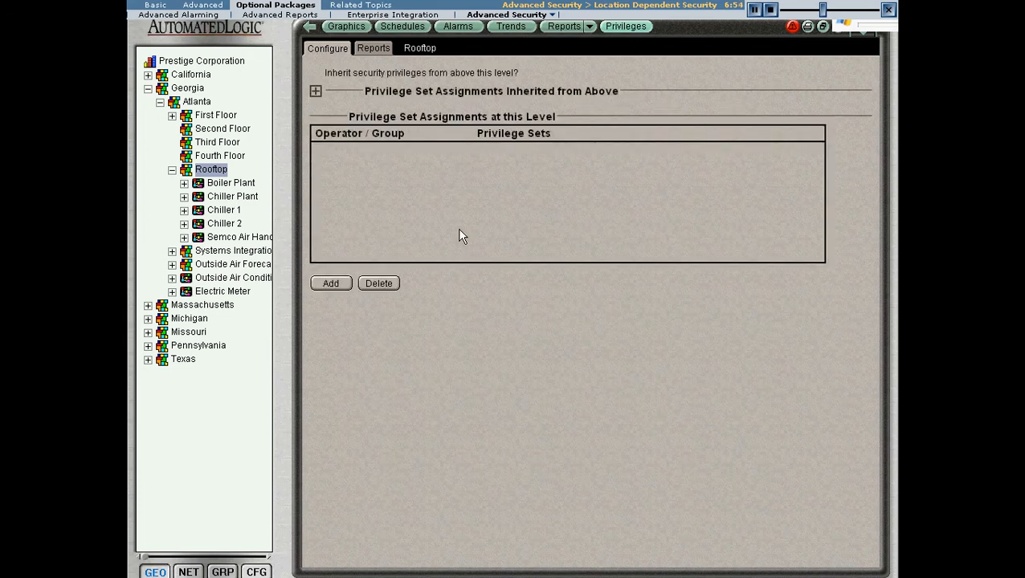
click(315, 91)
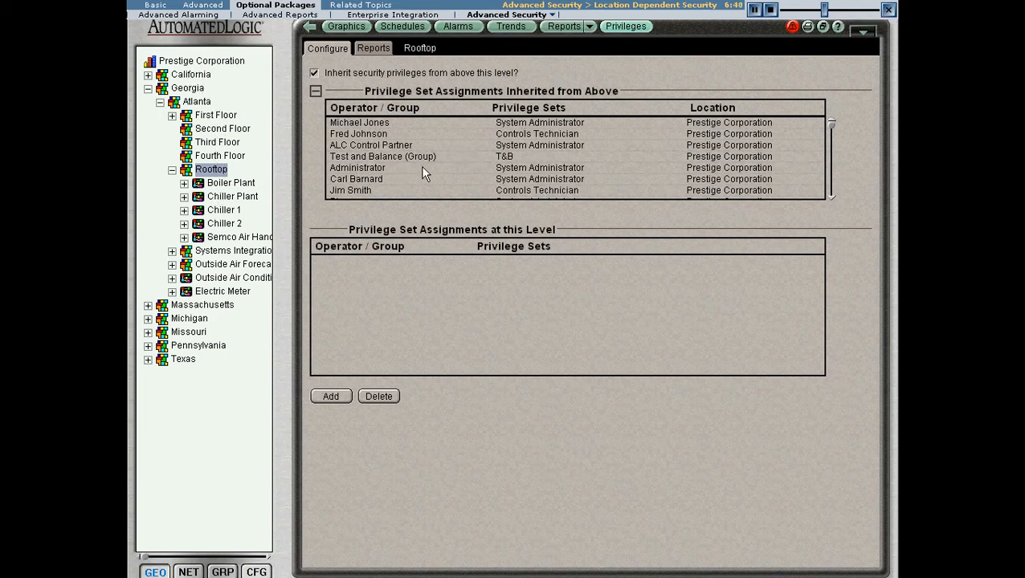
click(314, 72)
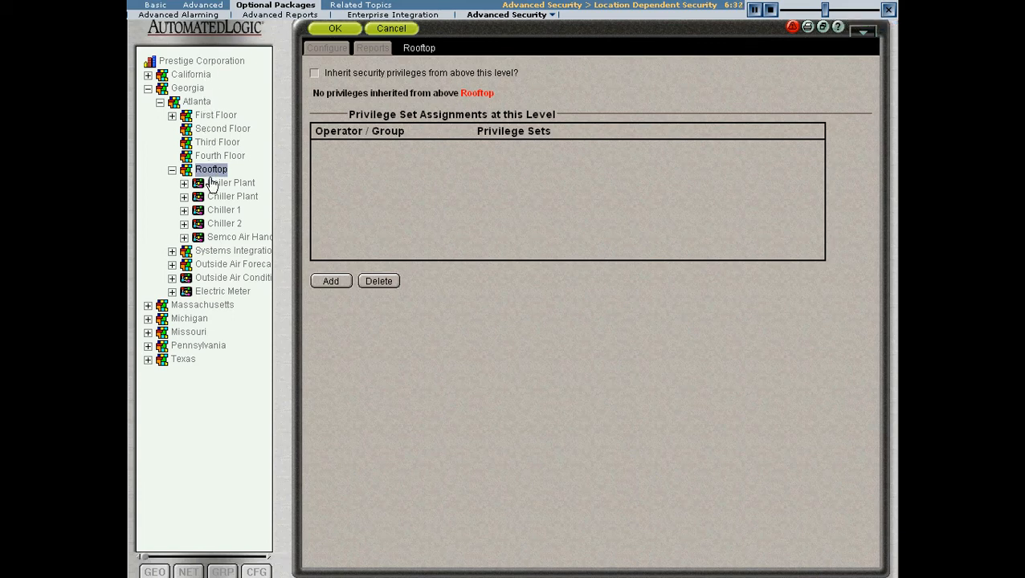
Step: Assign the Administrator operator the System Administrator privilege set at the Rooftop level and save the changes
click(329, 281)
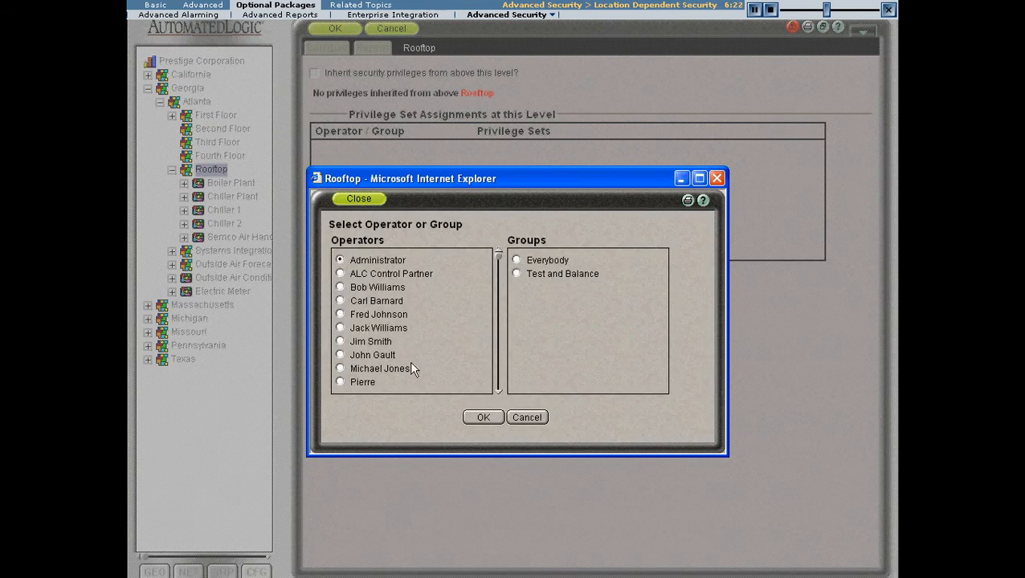
click(474, 415)
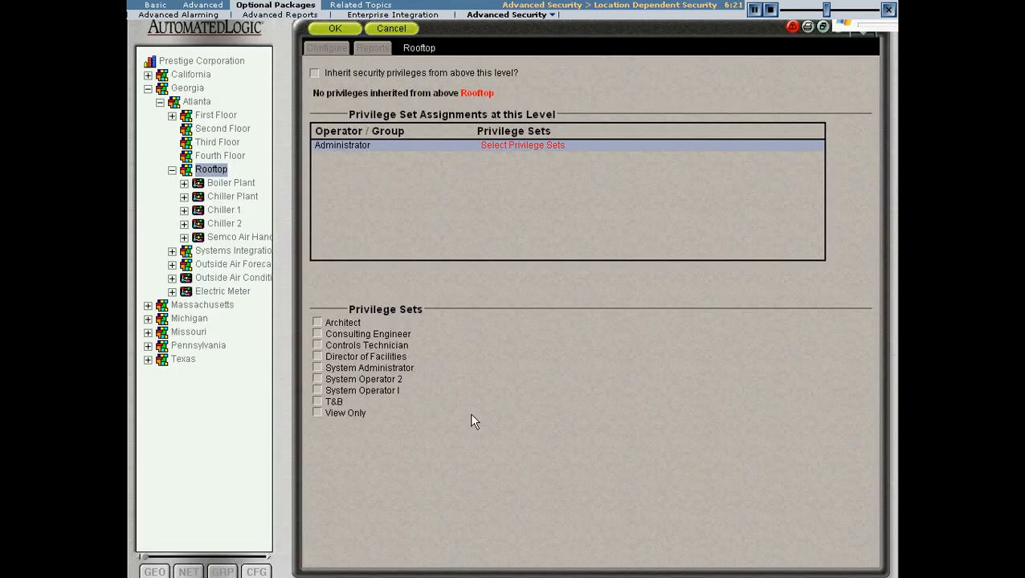
click(316, 368)
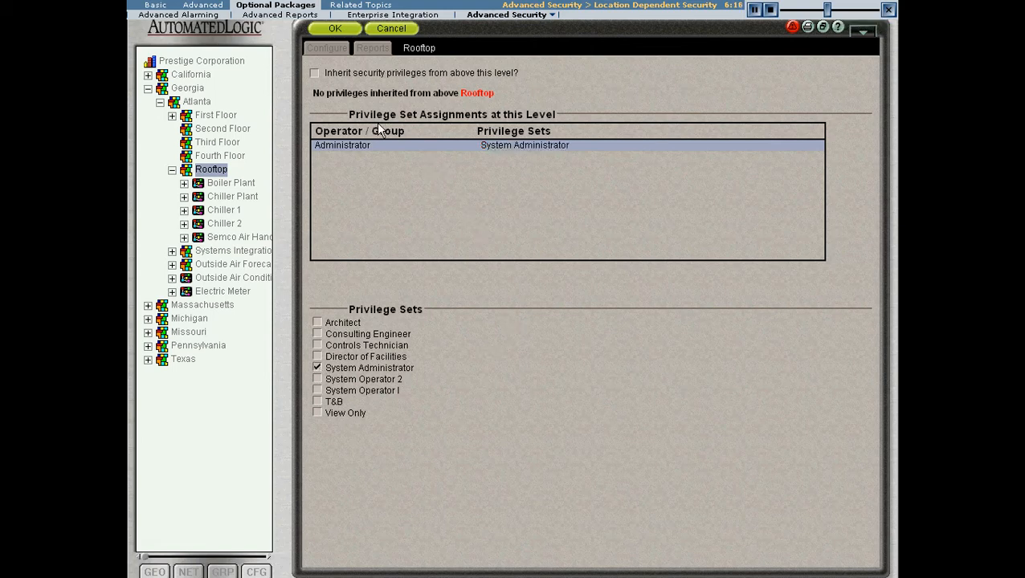
click(335, 28)
Step: Add the seventh listed operator to the Rooftop assignments with the Controls Technician privilege set and save
click(328, 281)
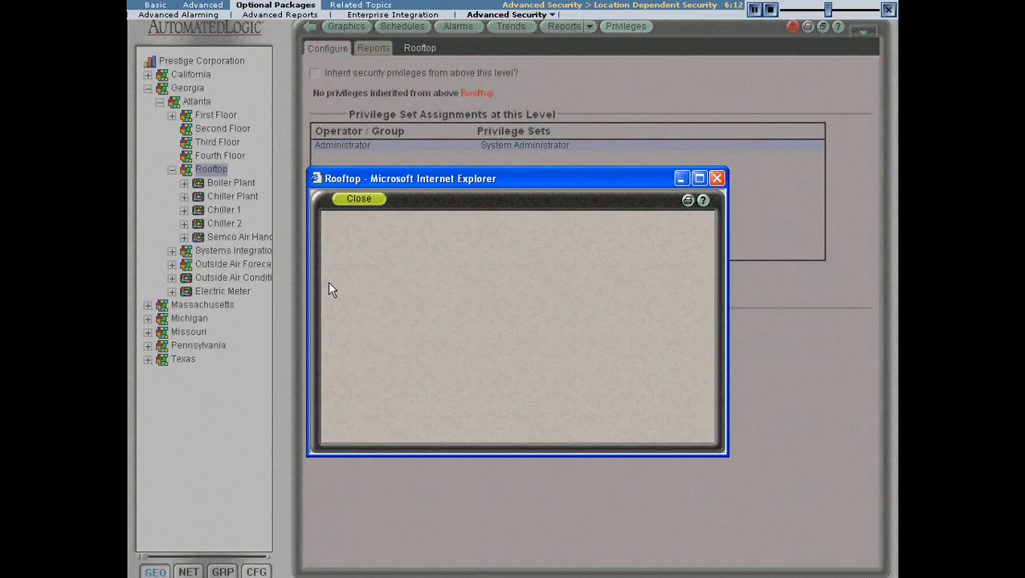
click(341, 342)
click(482, 418)
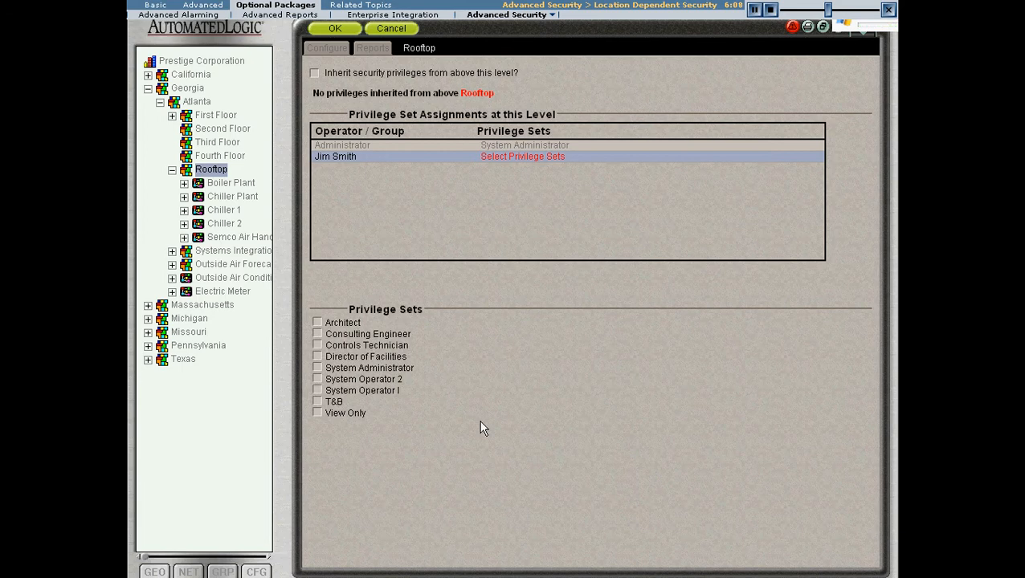
click(318, 345)
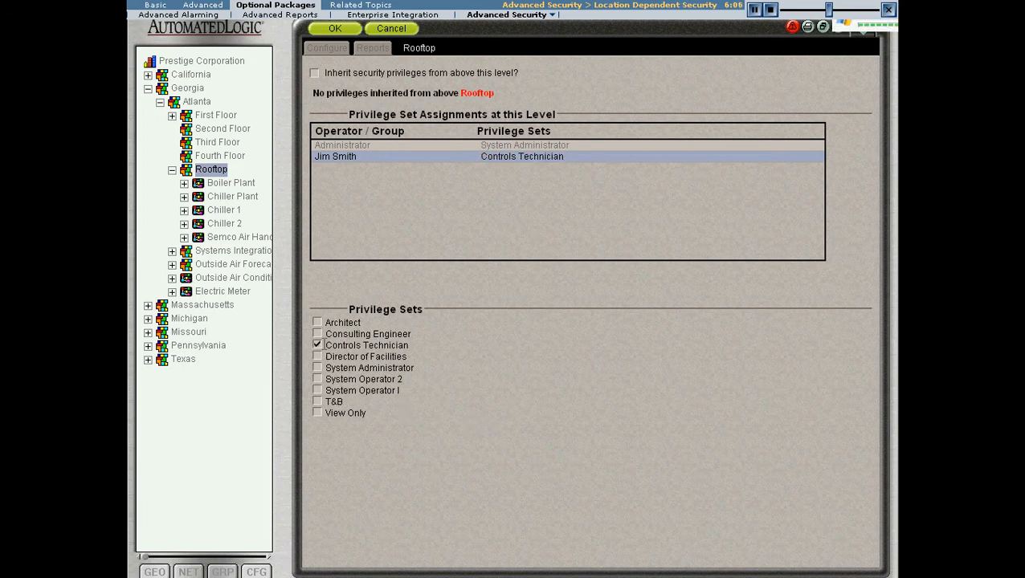
click(334, 30)
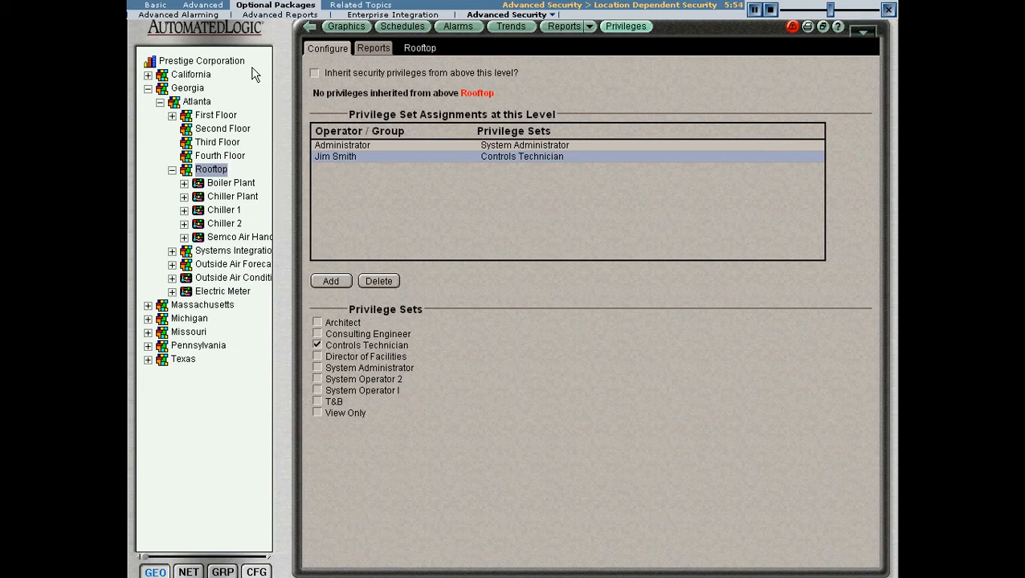
Step: Examine the privilege set assignments that California inherits from above
click(191, 75)
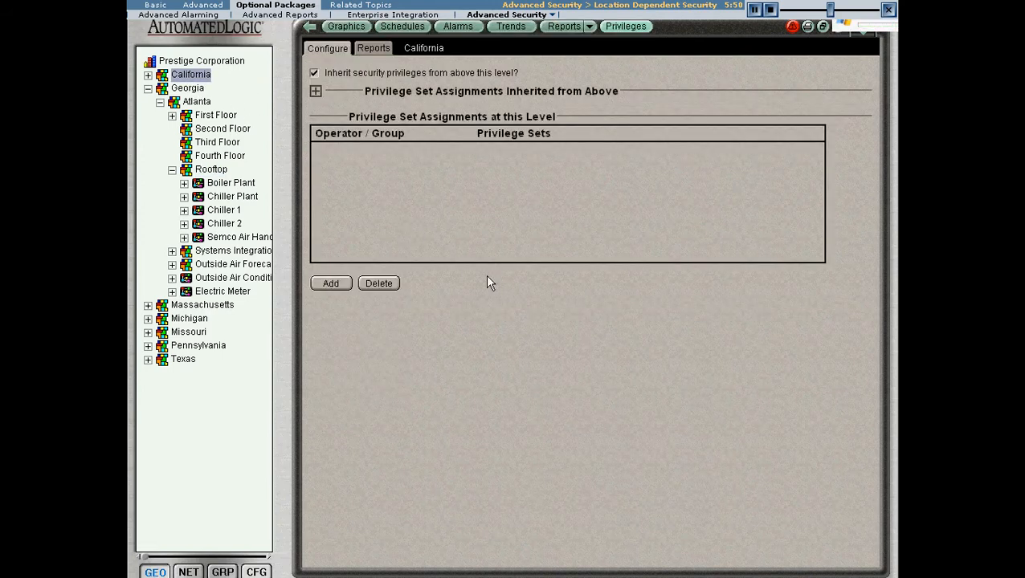
click(317, 90)
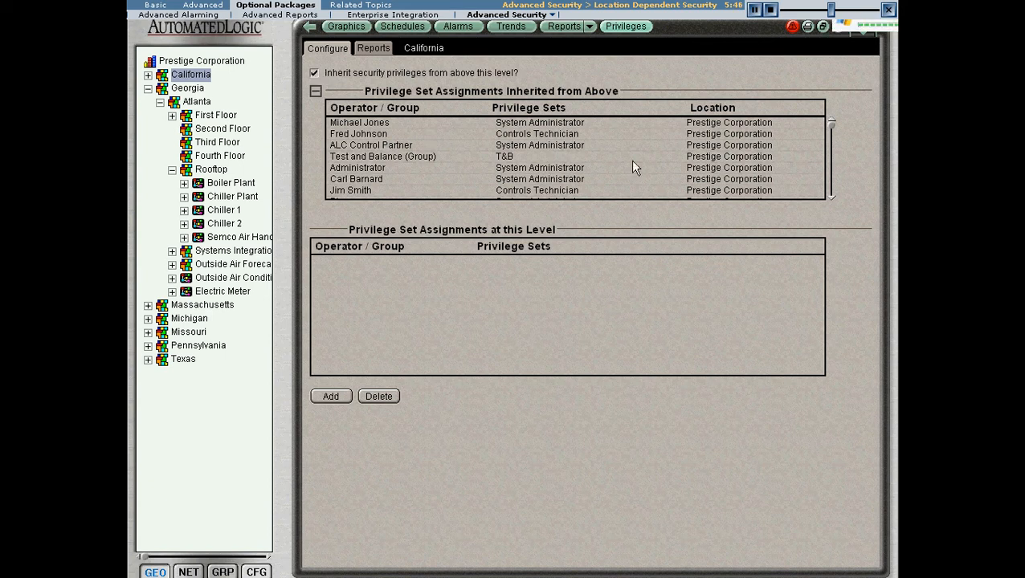
Step: Stop California from inheriting privileges from above, assign the Administrator operator the System Administrator privilege set there, and save
click(314, 72)
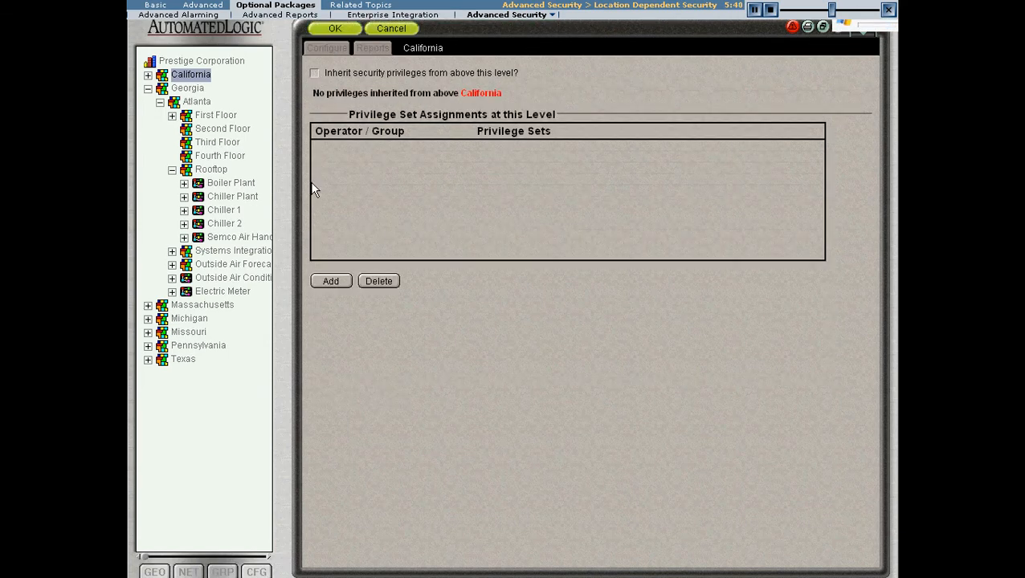
click(331, 282)
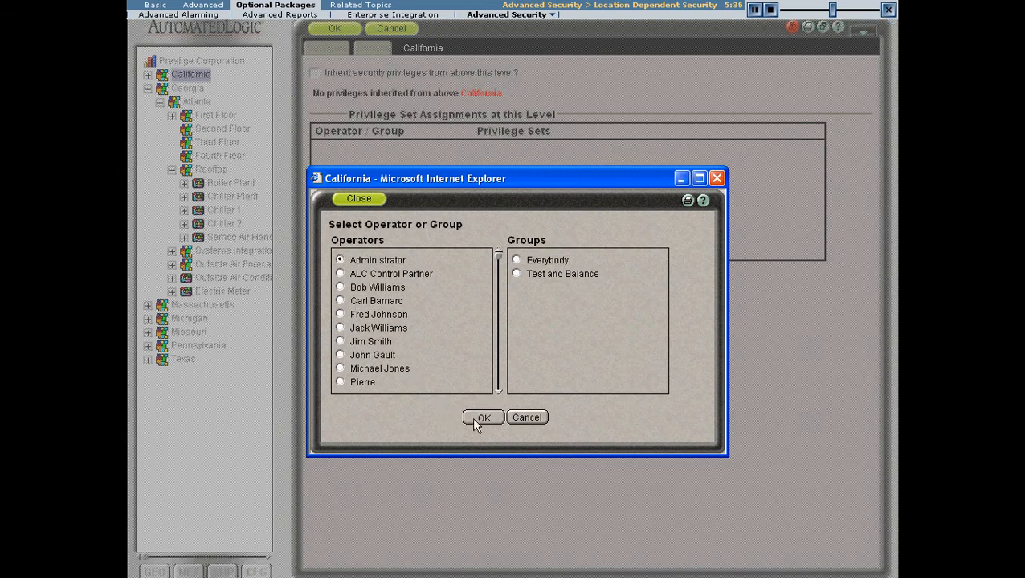
click(474, 419)
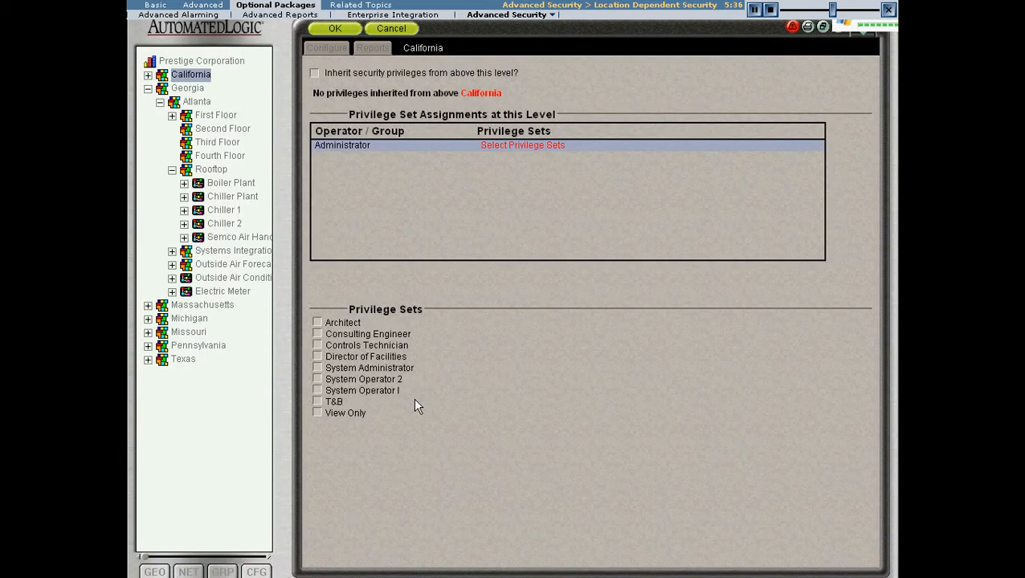
click(317, 367)
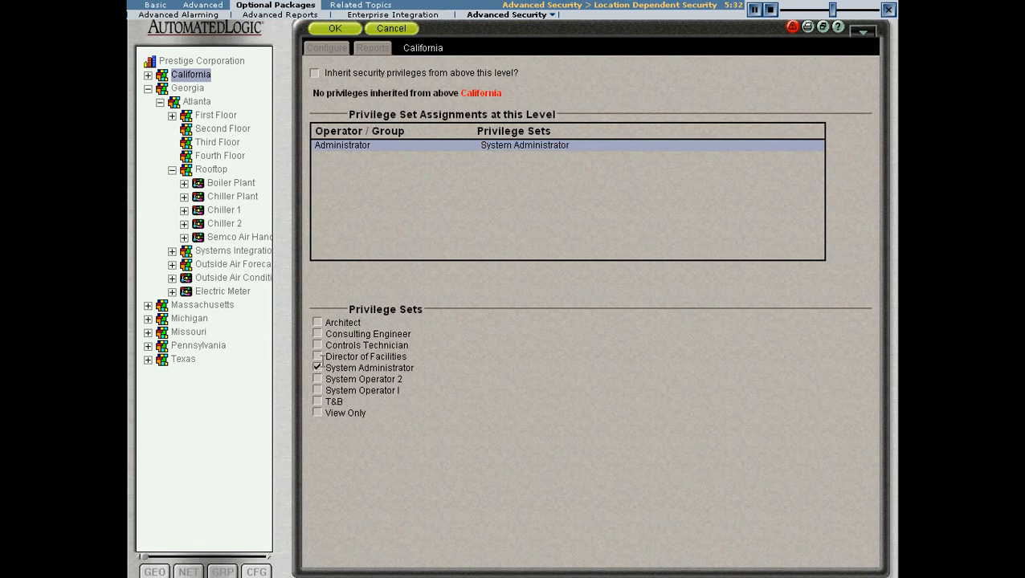
click(336, 28)
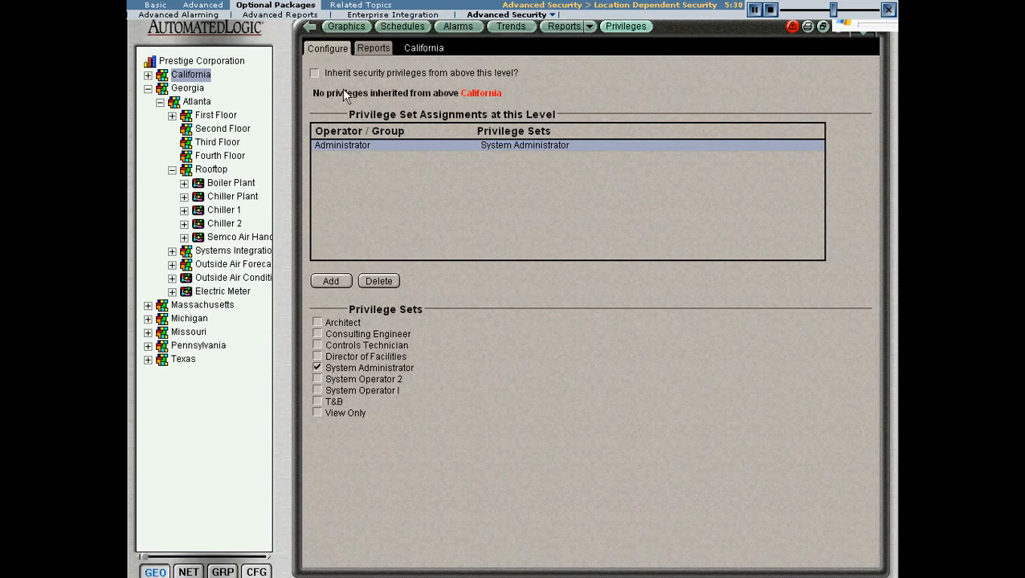
Step: Add the fifth listed operator to the California assignments with the Controls Technician privilege set and save
click(331, 281)
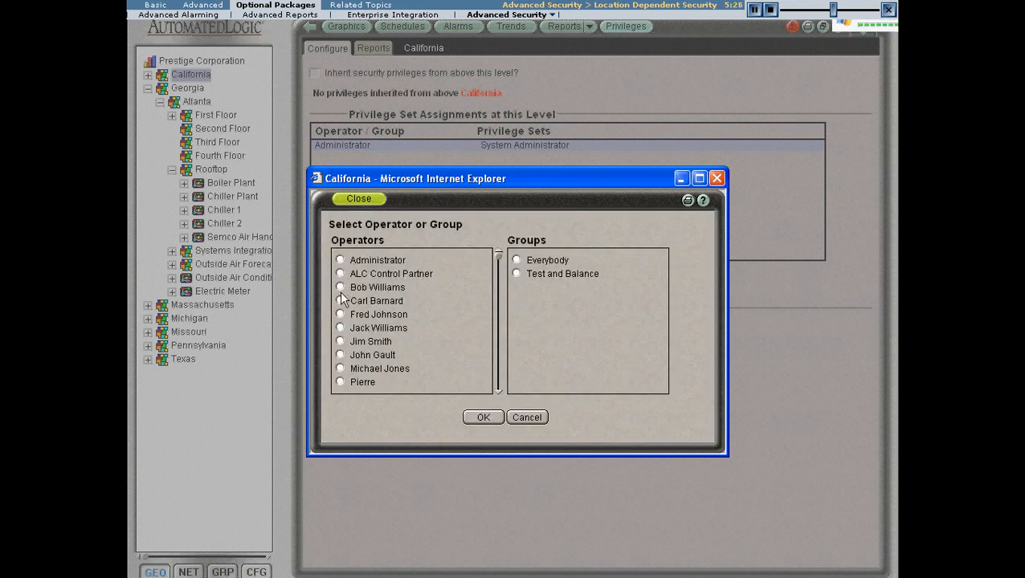
click(340, 314)
click(483, 417)
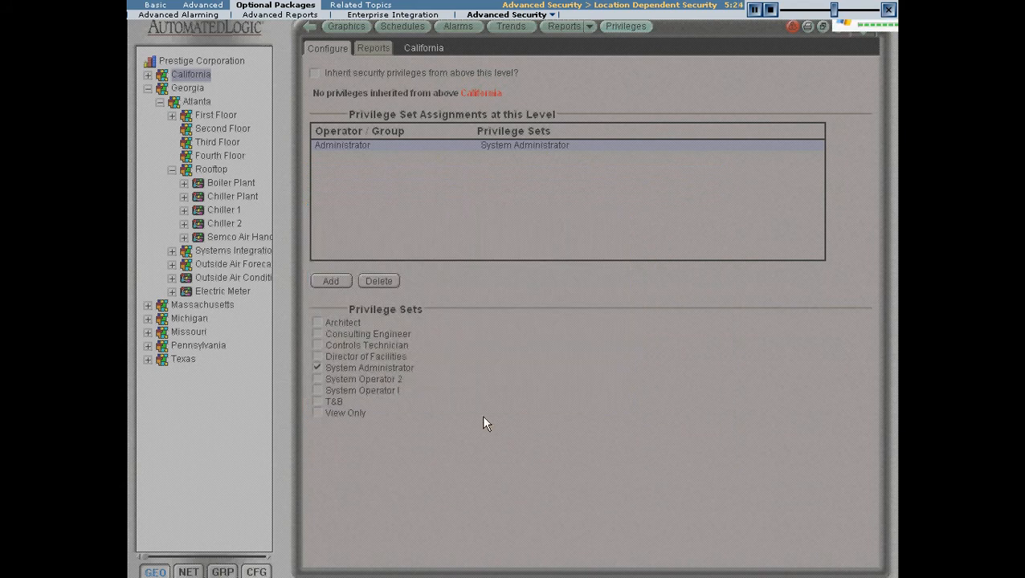
click(318, 346)
click(334, 30)
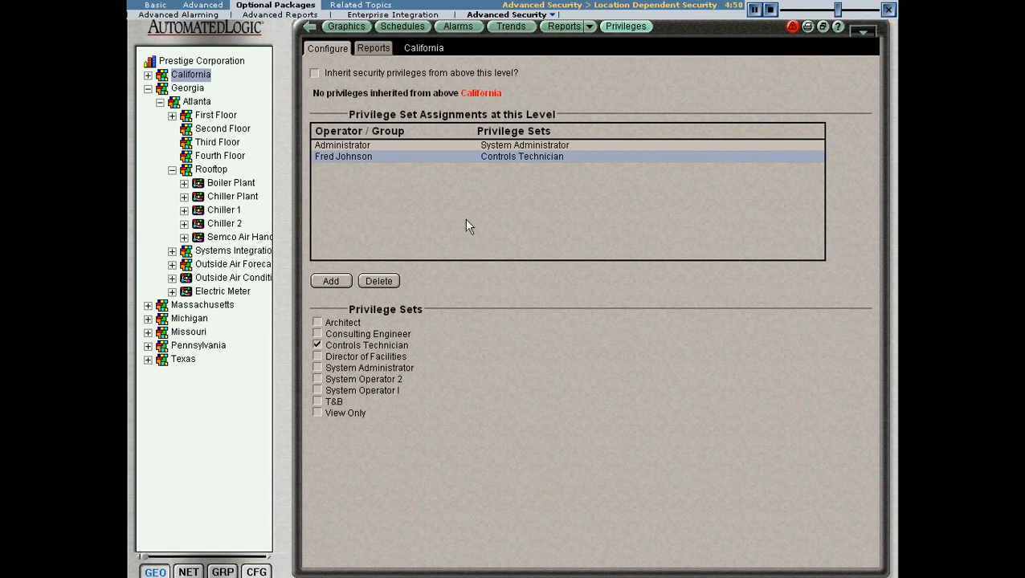
Step: Open the Security Assignments report for California and enlarge it to fill the window
click(379, 49)
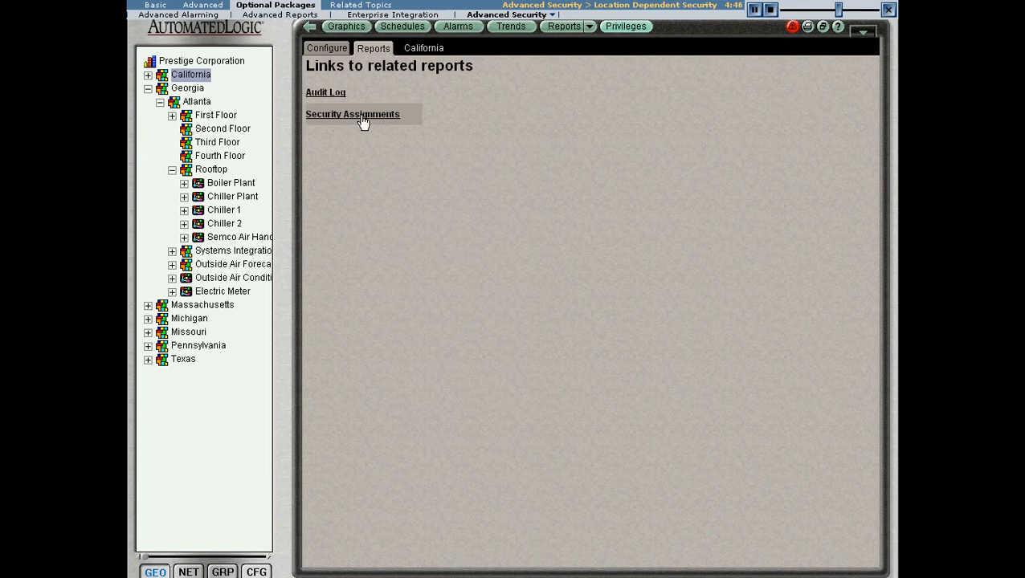
click(590, 27)
mouse_move(586, 71)
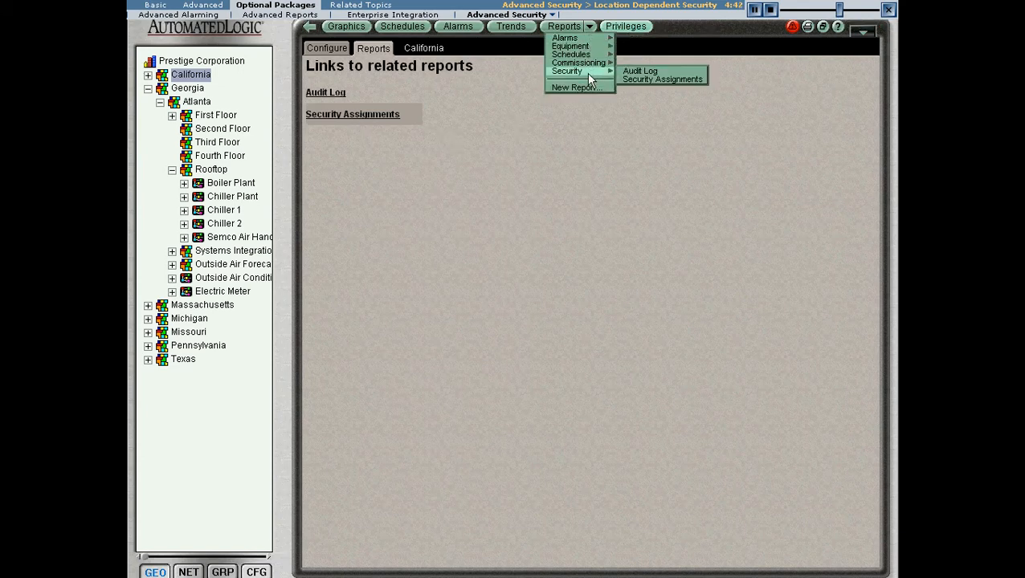
click(643, 78)
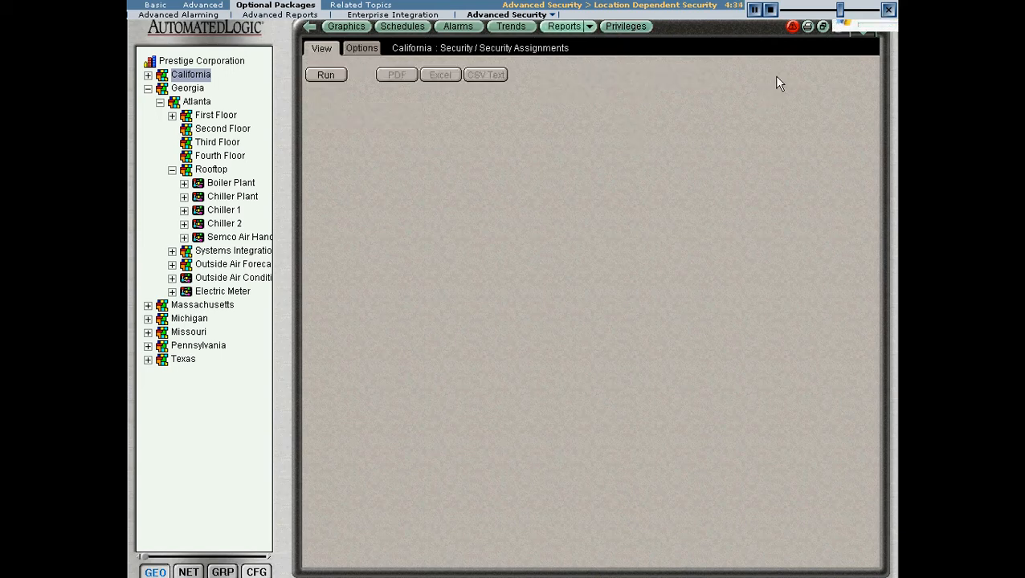
click(822, 26)
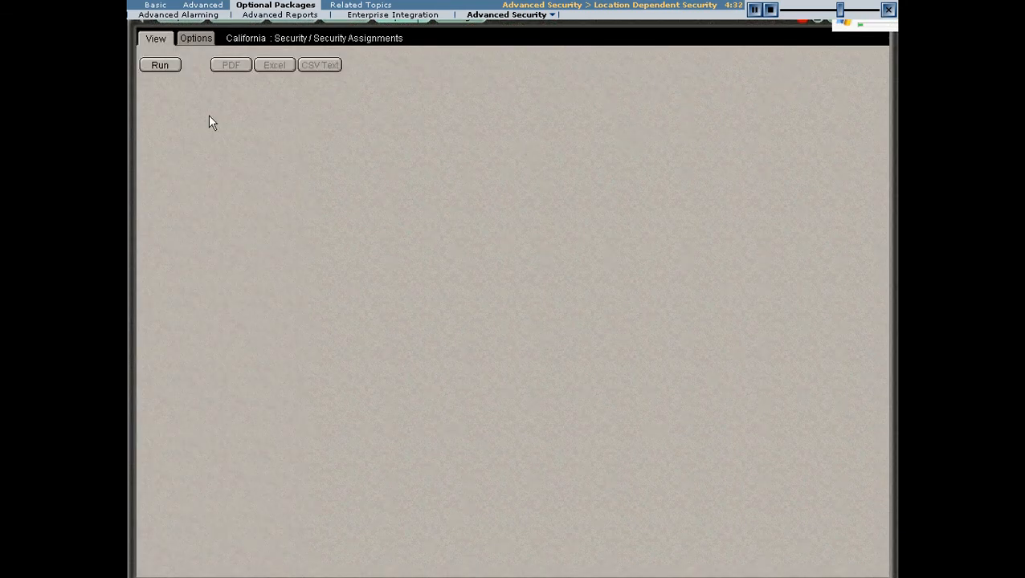
Step: Run the Security Assignments report with the operator/group filter at All for California and for the whole Prestige Corporation
click(194, 42)
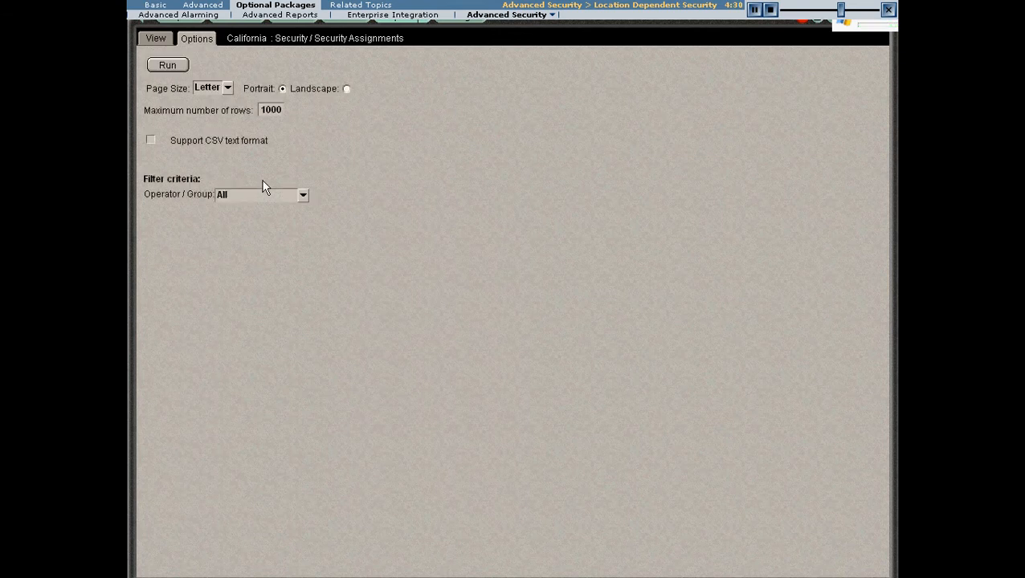
click(300, 196)
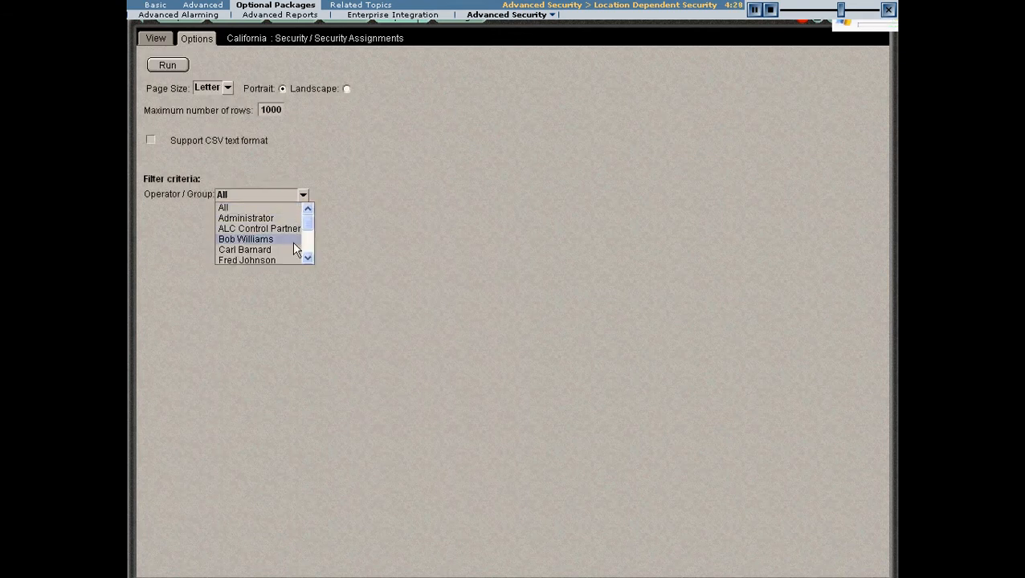
click(324, 163)
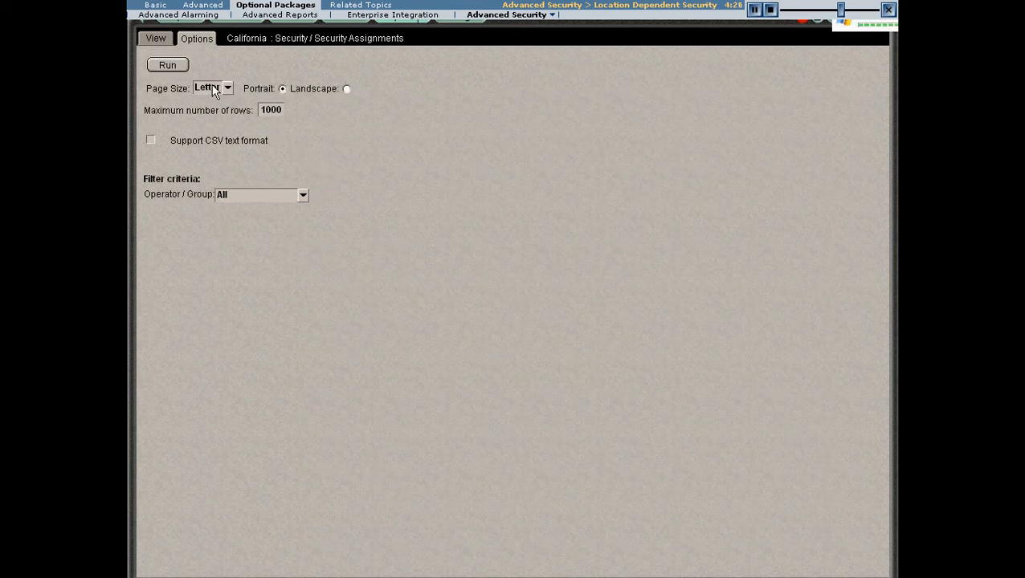
click(178, 67)
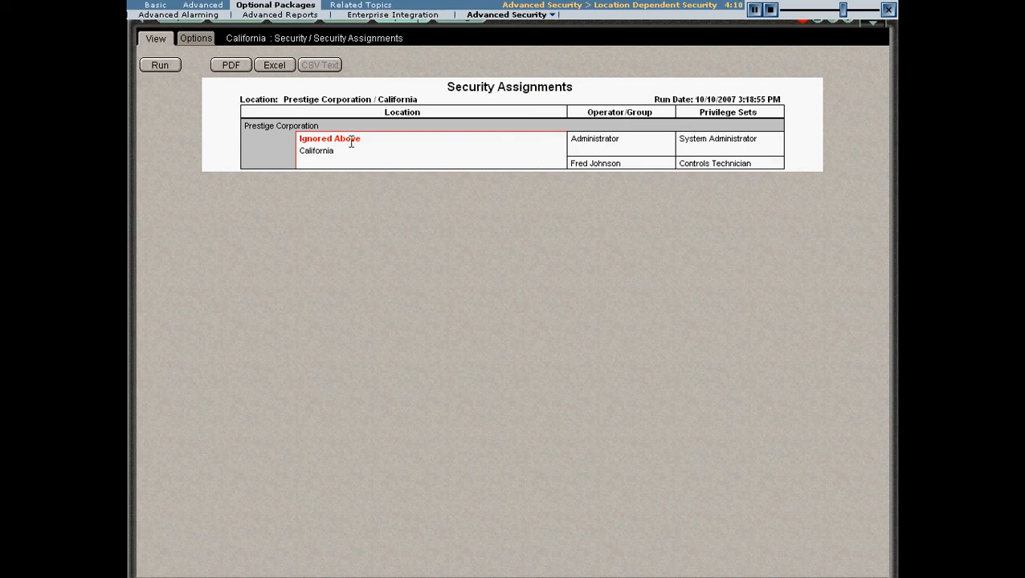
mouse_move(137, 144)
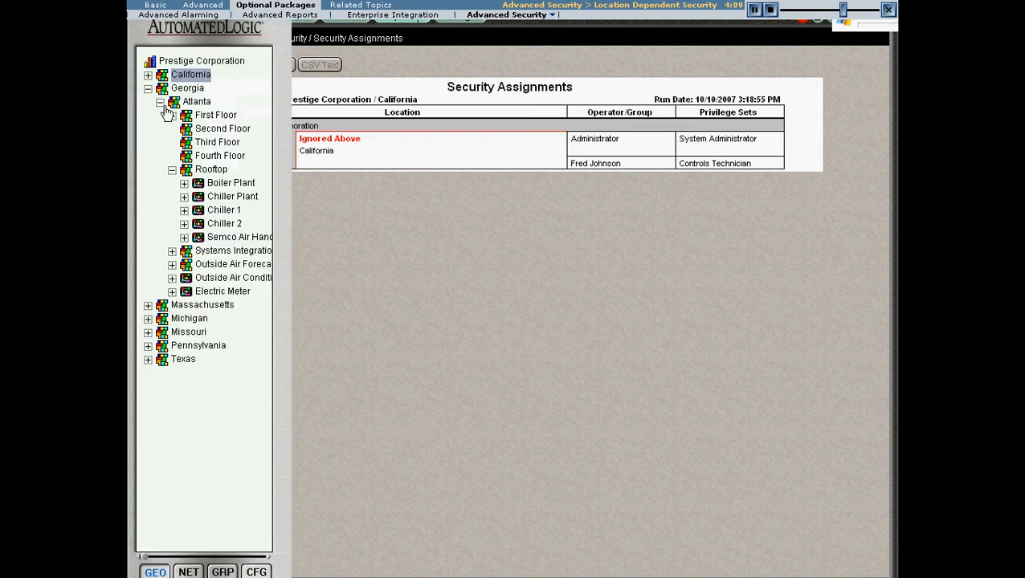
click(185, 64)
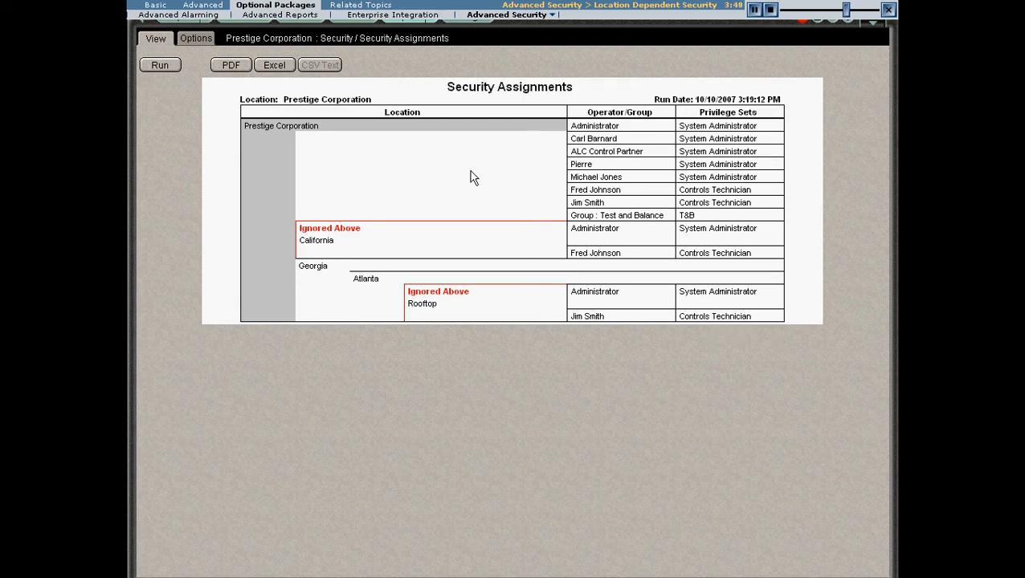
Step: Assign the eighth listed operator the View Only privilege set at the Prestige Corporation level and save
mouse_move(128, 115)
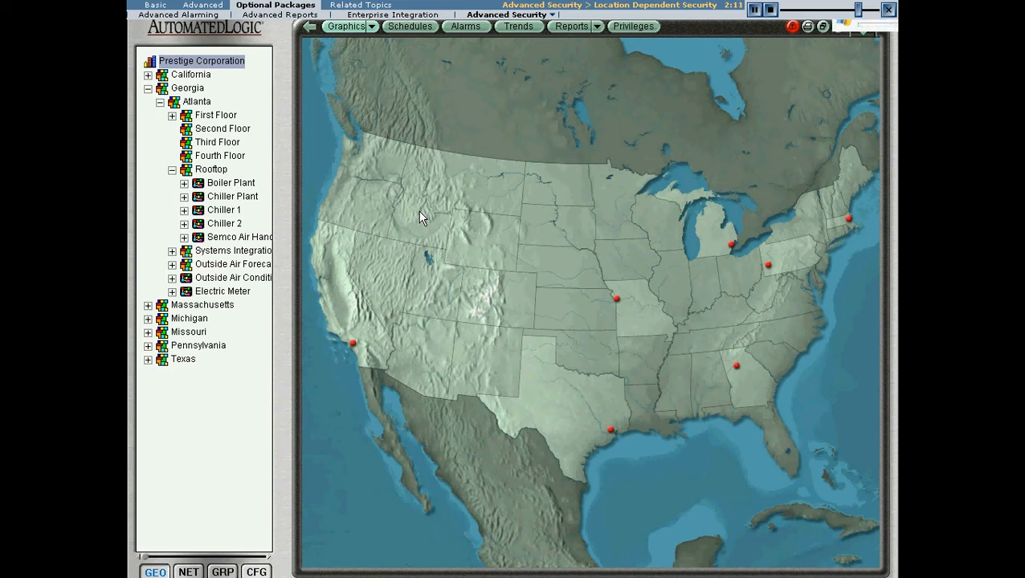
click(633, 25)
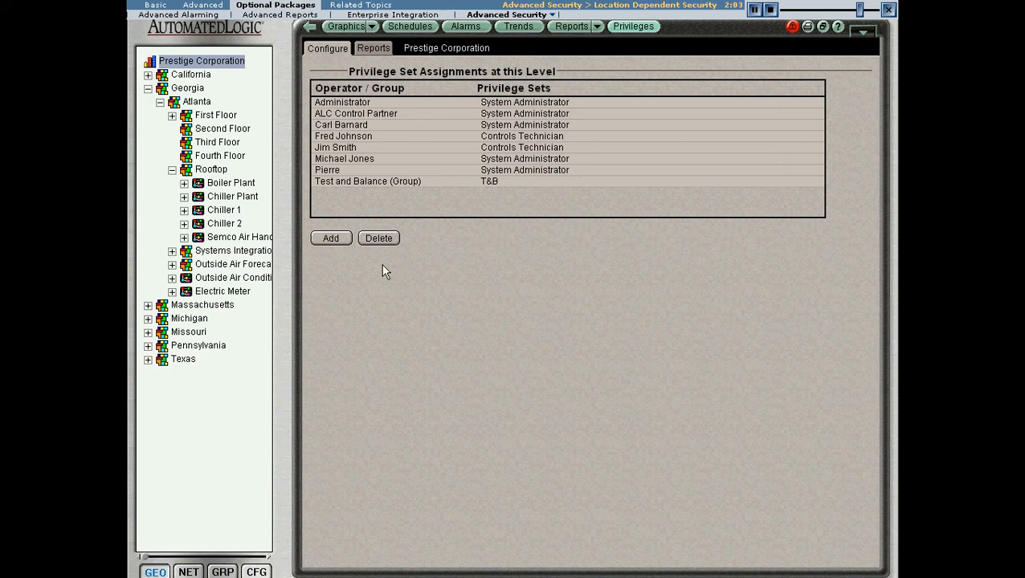
click(331, 238)
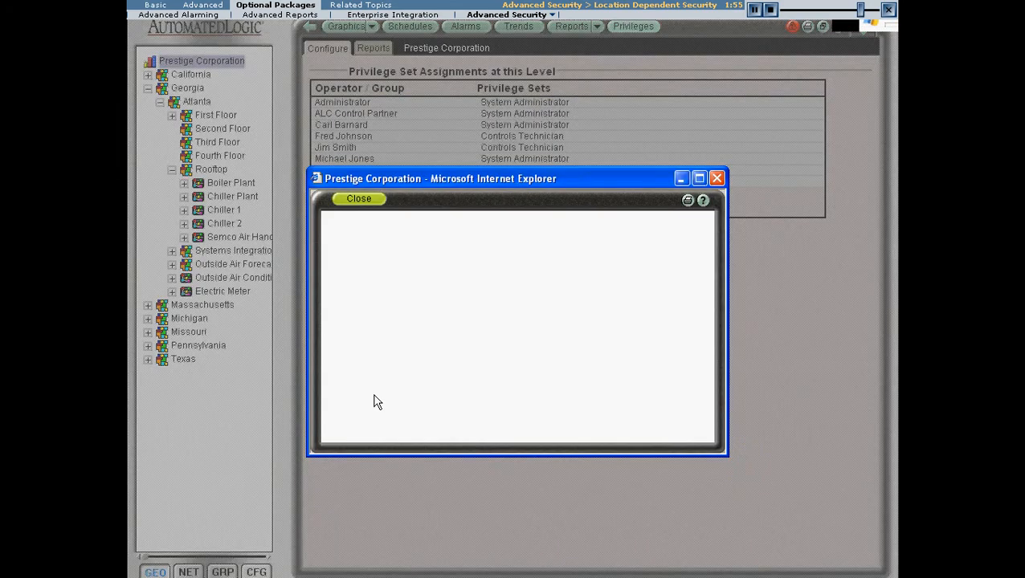
click(341, 355)
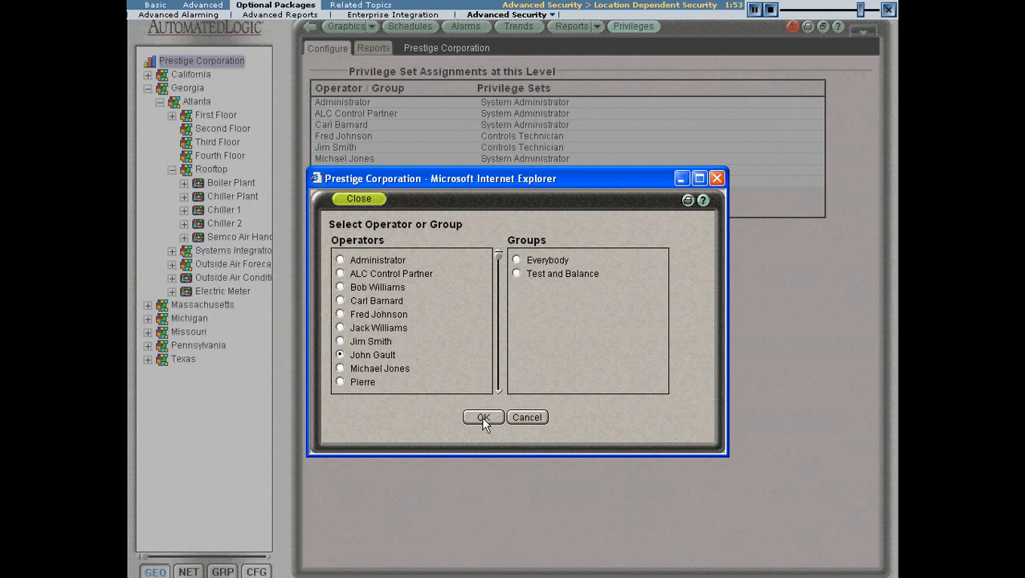
click(480, 417)
click(318, 370)
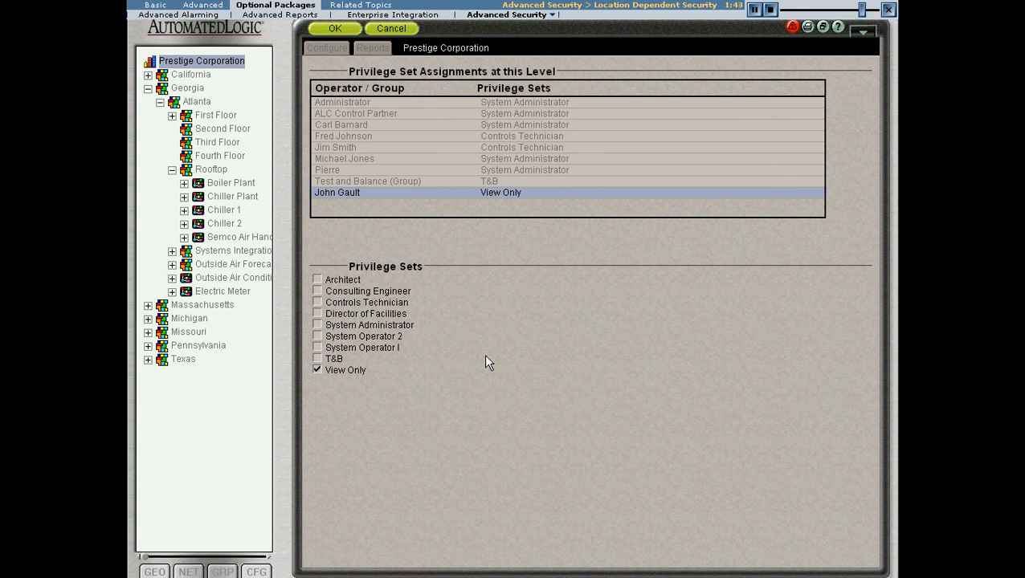
click(344, 32)
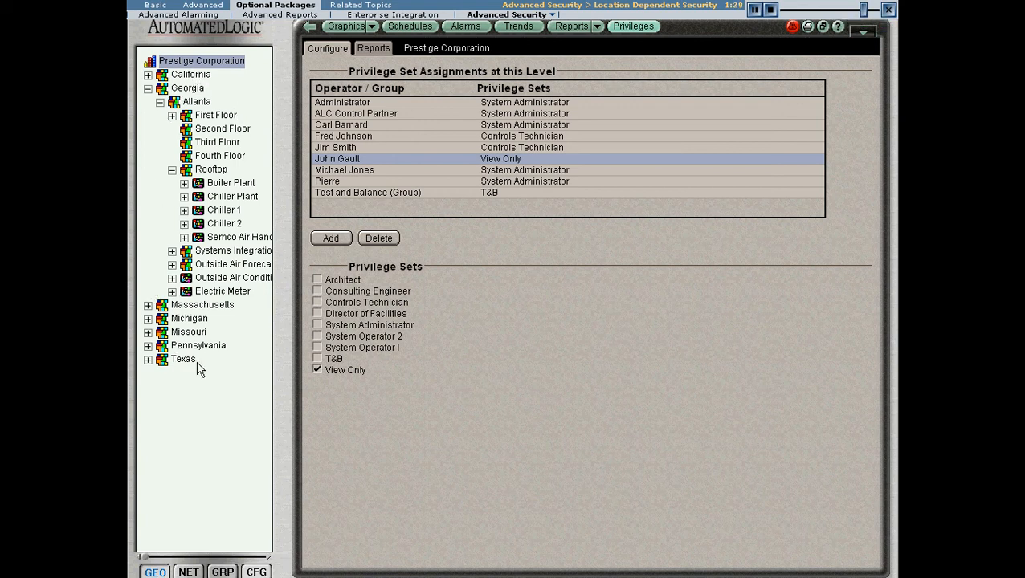
Step: Show Atlanta's inherited privilege assignments, then assign the eighth listed operator the System Operator I privilege set at Atlanta and save
click(196, 102)
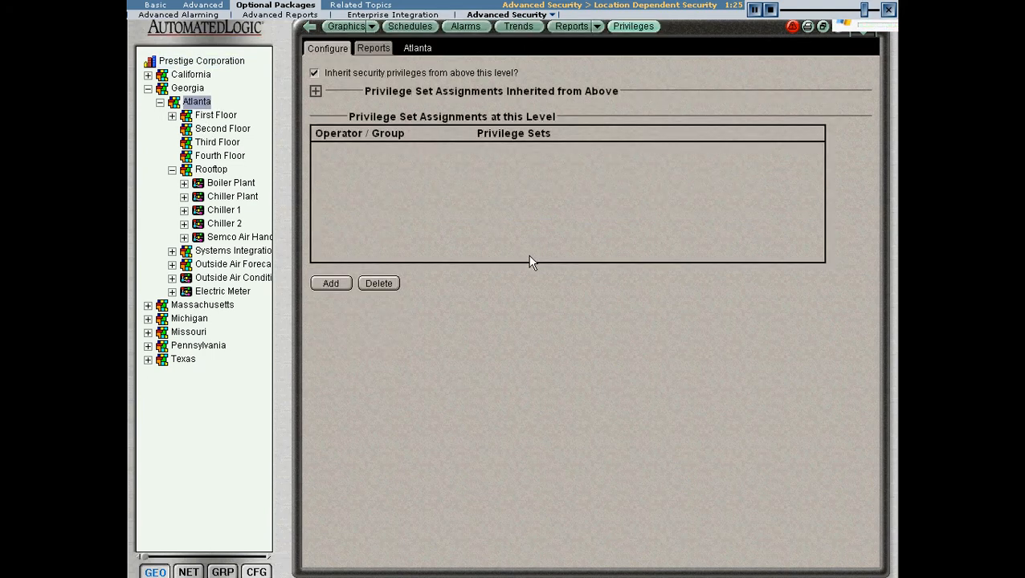
click(316, 90)
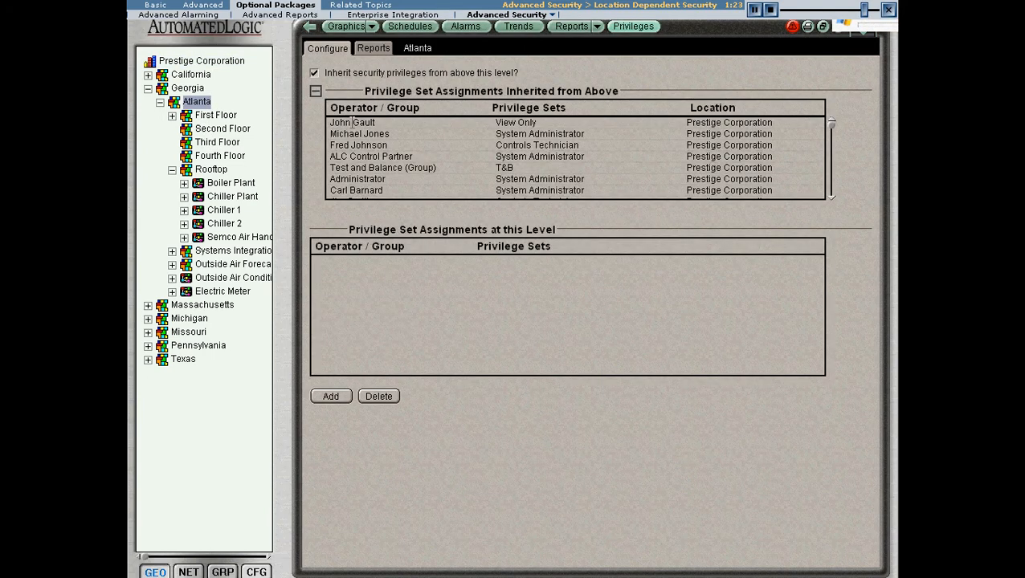
click(330, 396)
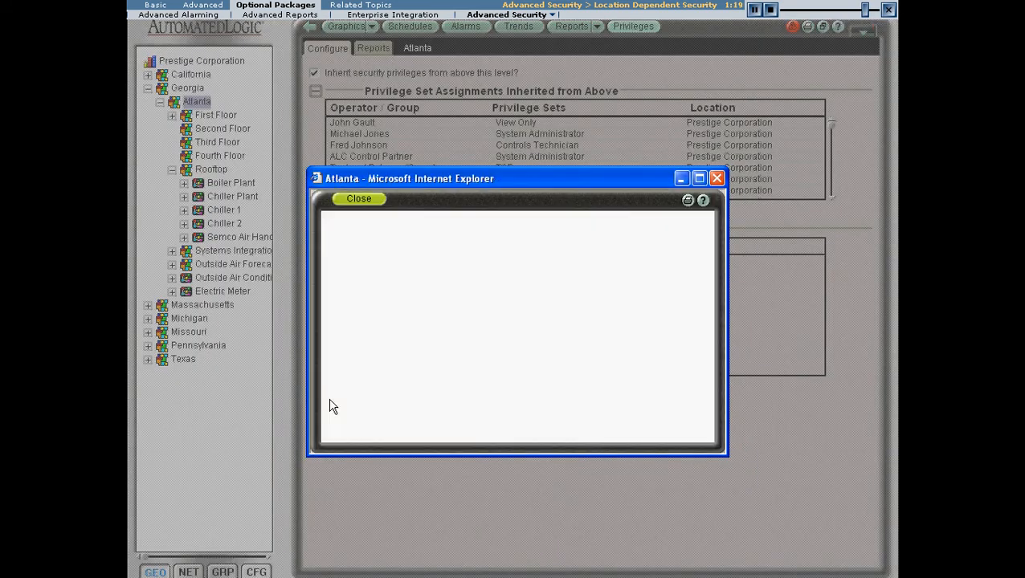
click(339, 355)
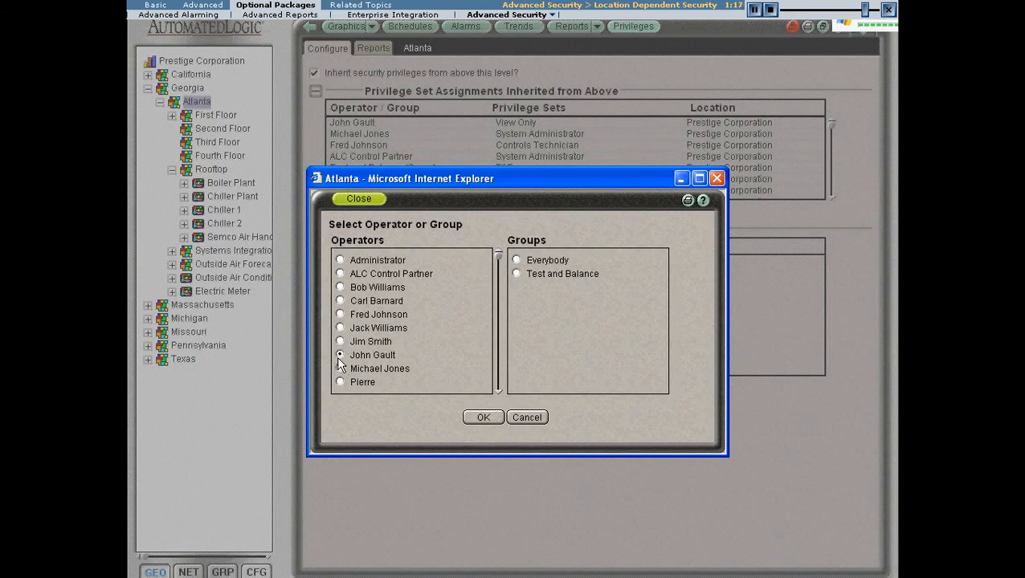
click(480, 418)
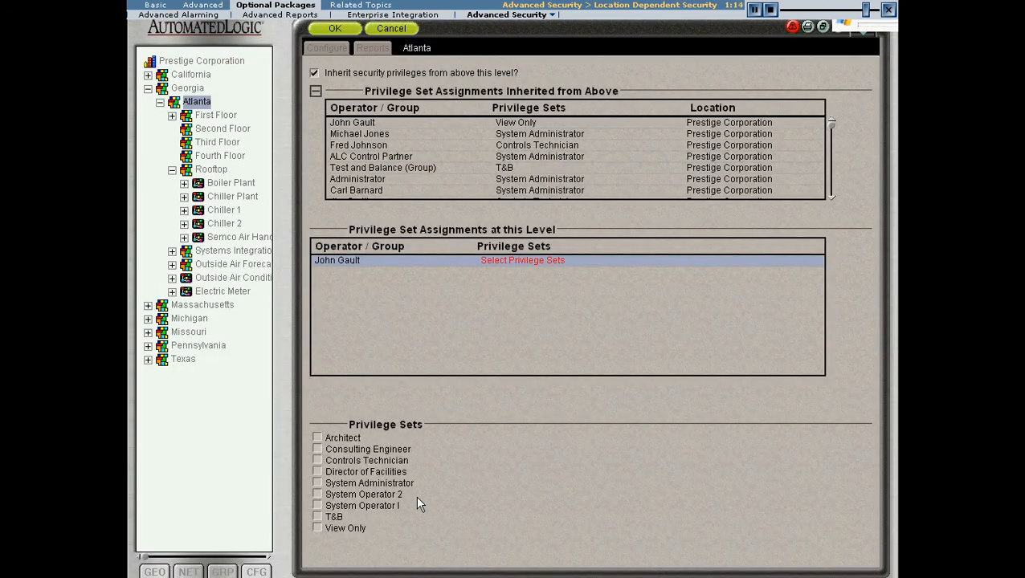
click(318, 505)
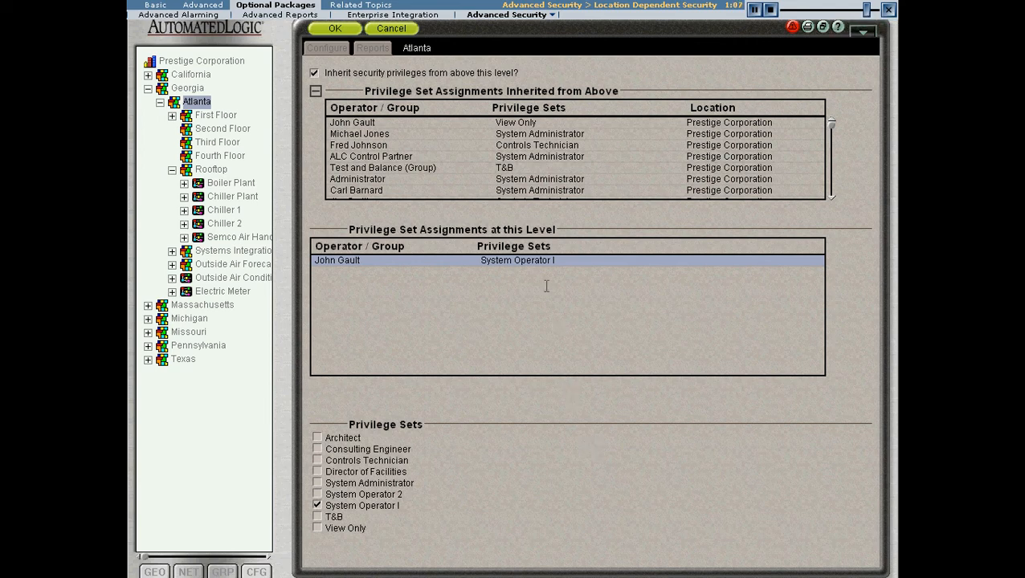
click(334, 29)
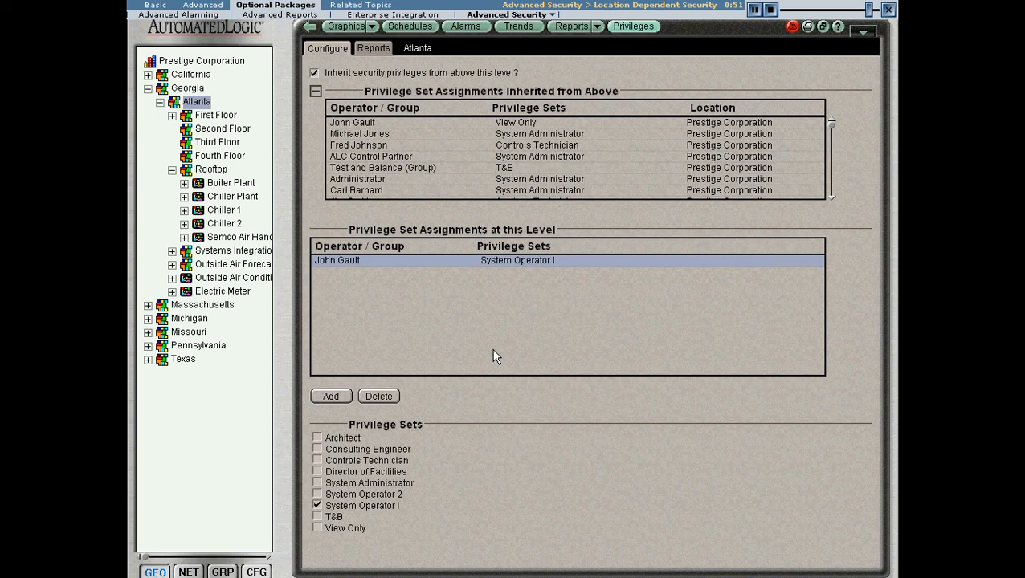
Step: Show the Rooftop's inherited privilege assignments, then assign the eighth listed operator the Controls Technician privilege set there and save
click(225, 173)
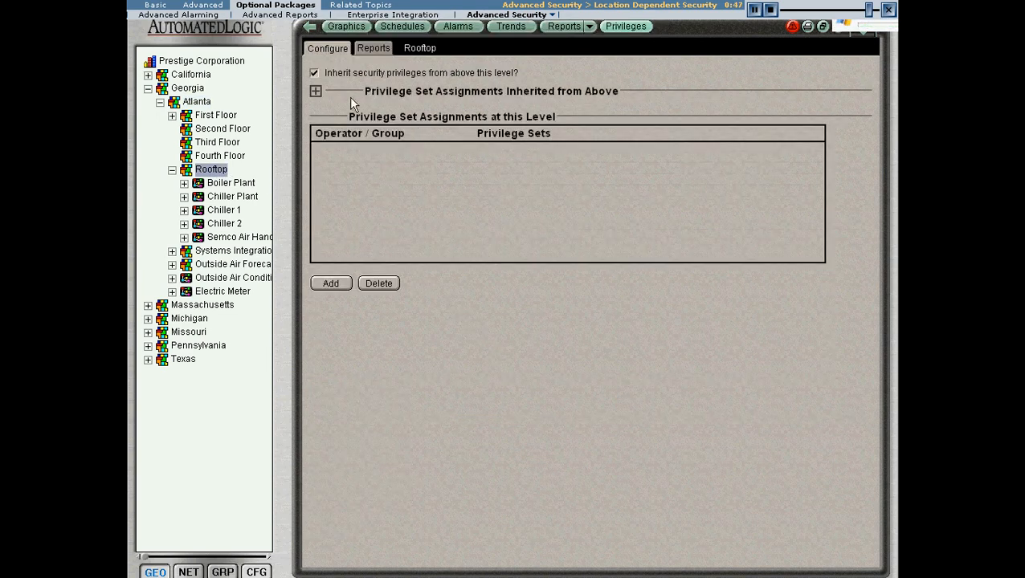
click(314, 91)
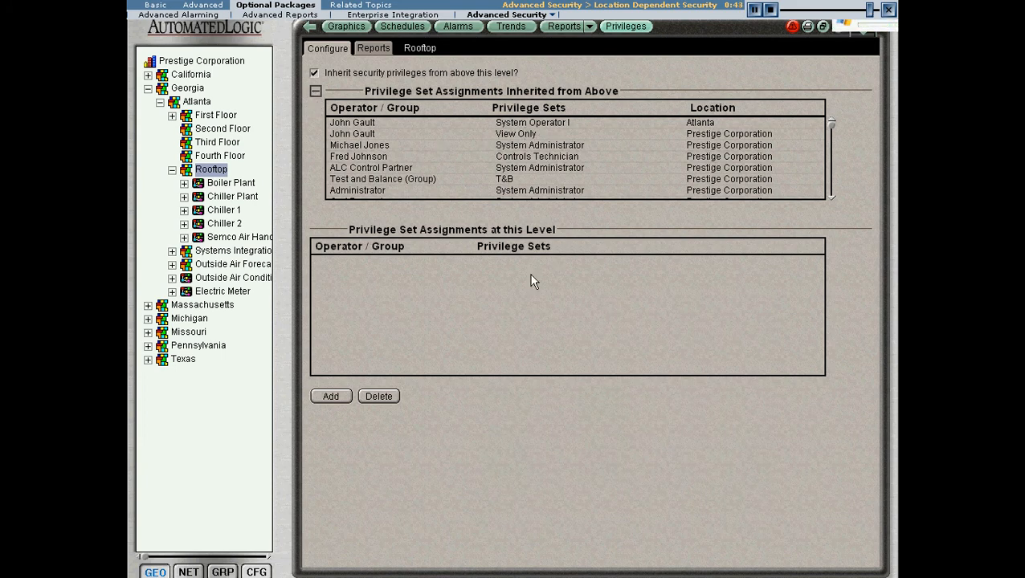
click(322, 396)
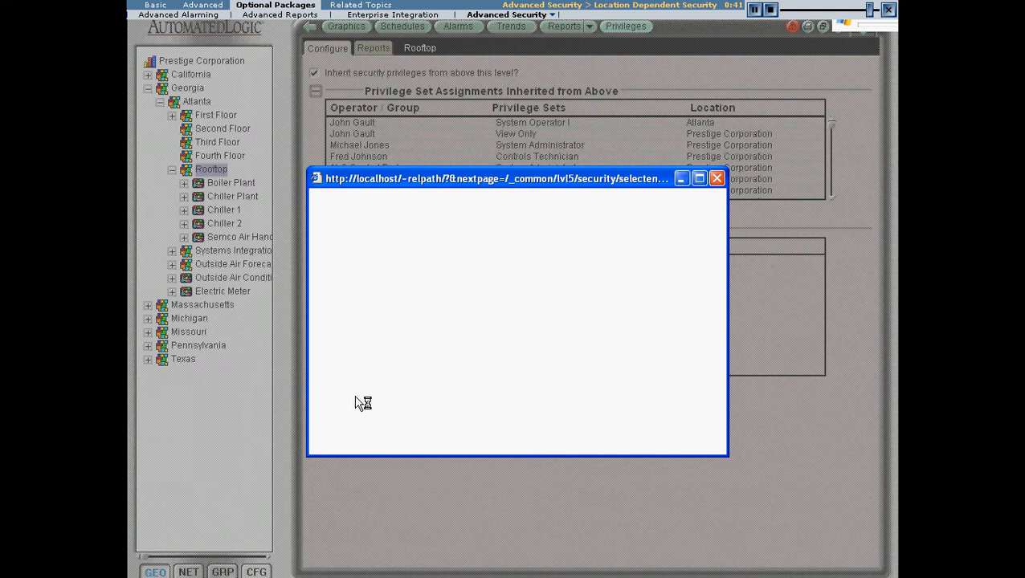
click(340, 354)
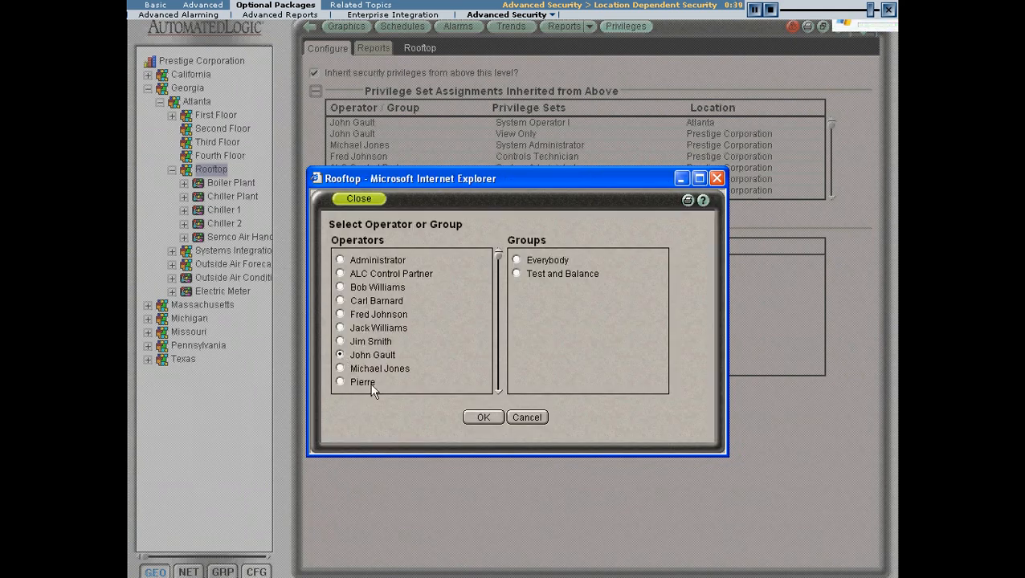
click(479, 418)
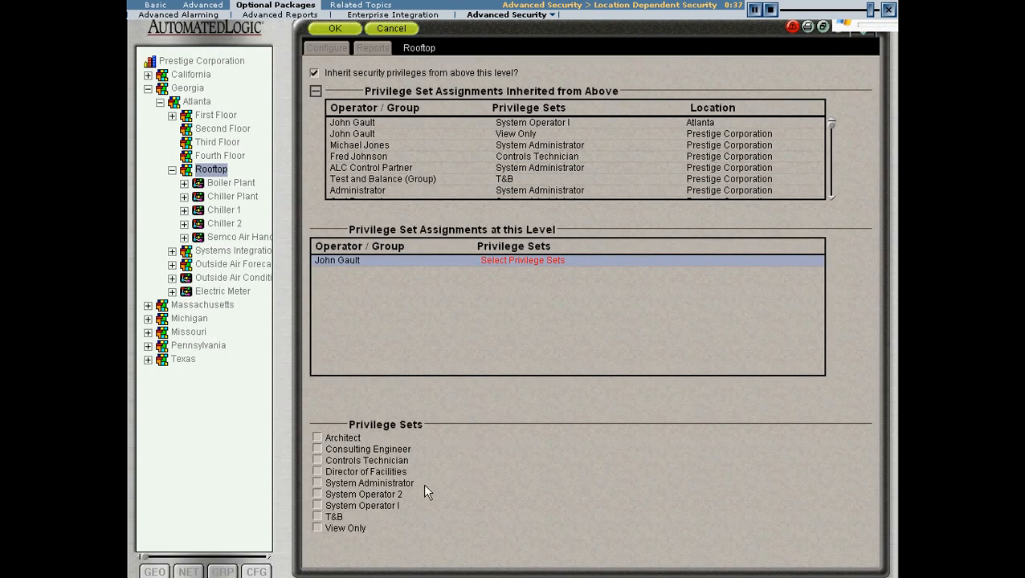
click(317, 461)
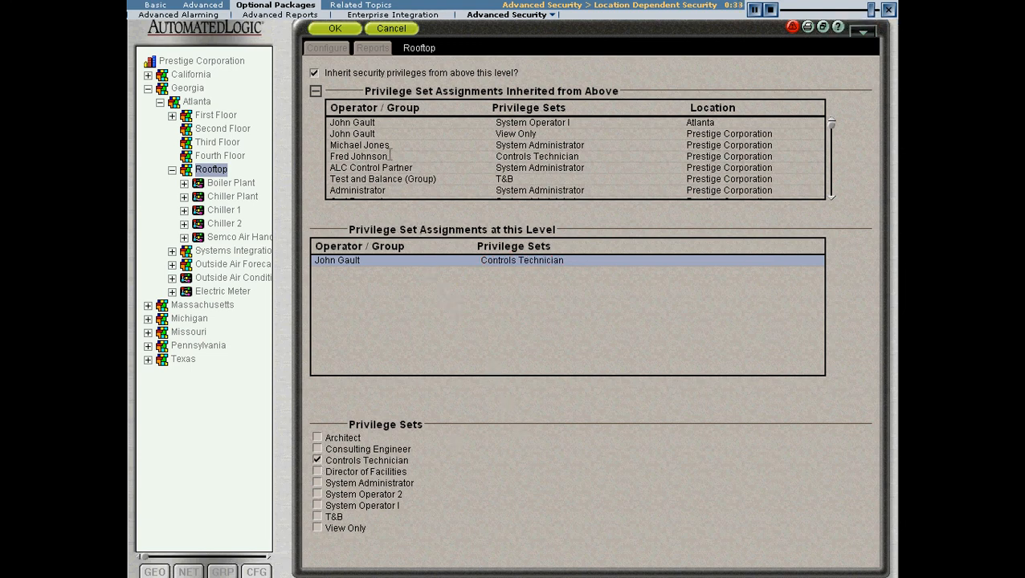
click(336, 29)
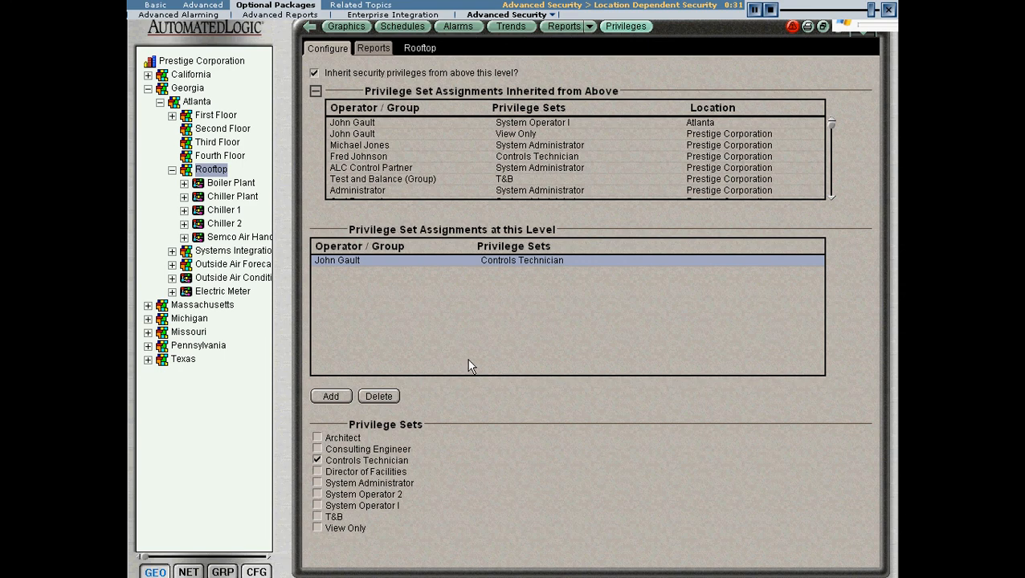